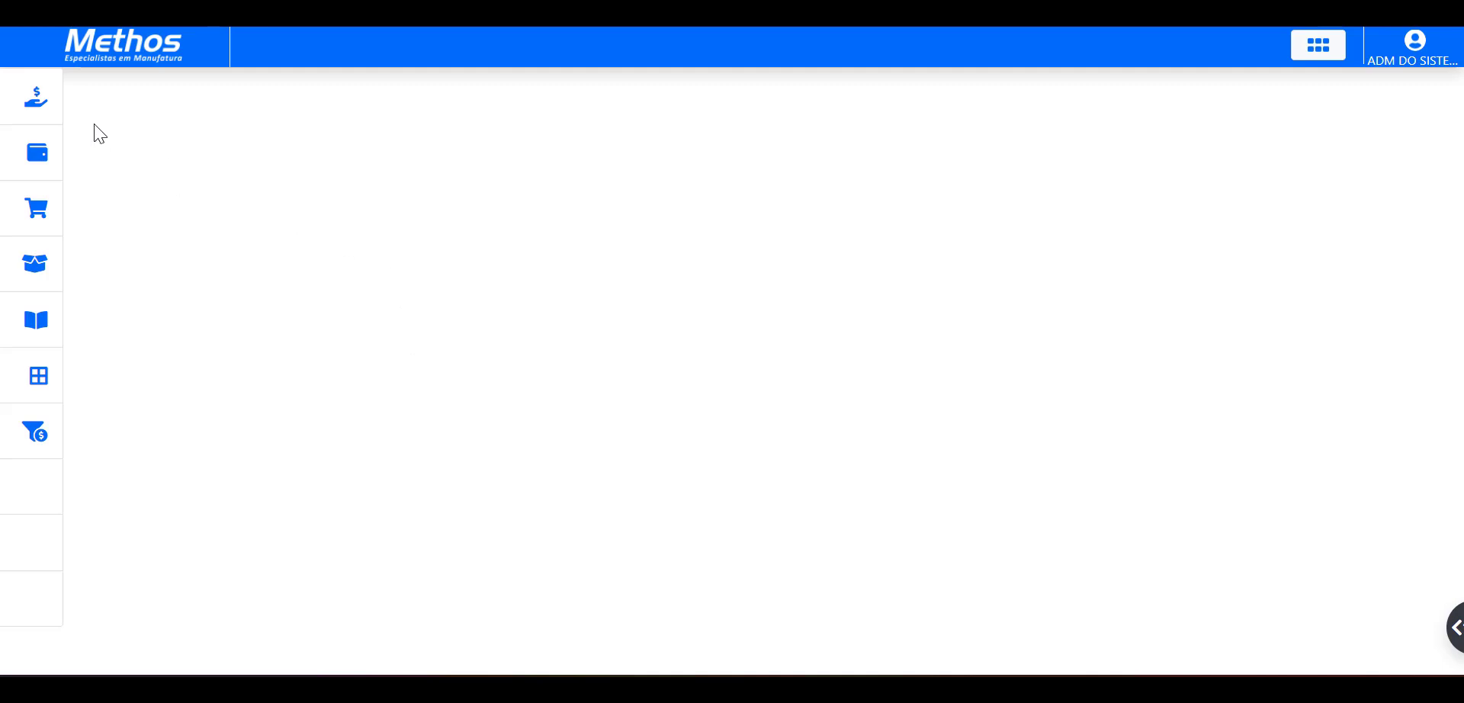
# Step: Search the menu for "estrut" and open the Estrutura de Produto Fórmula form
pyautogui.moveTo(49, 104)
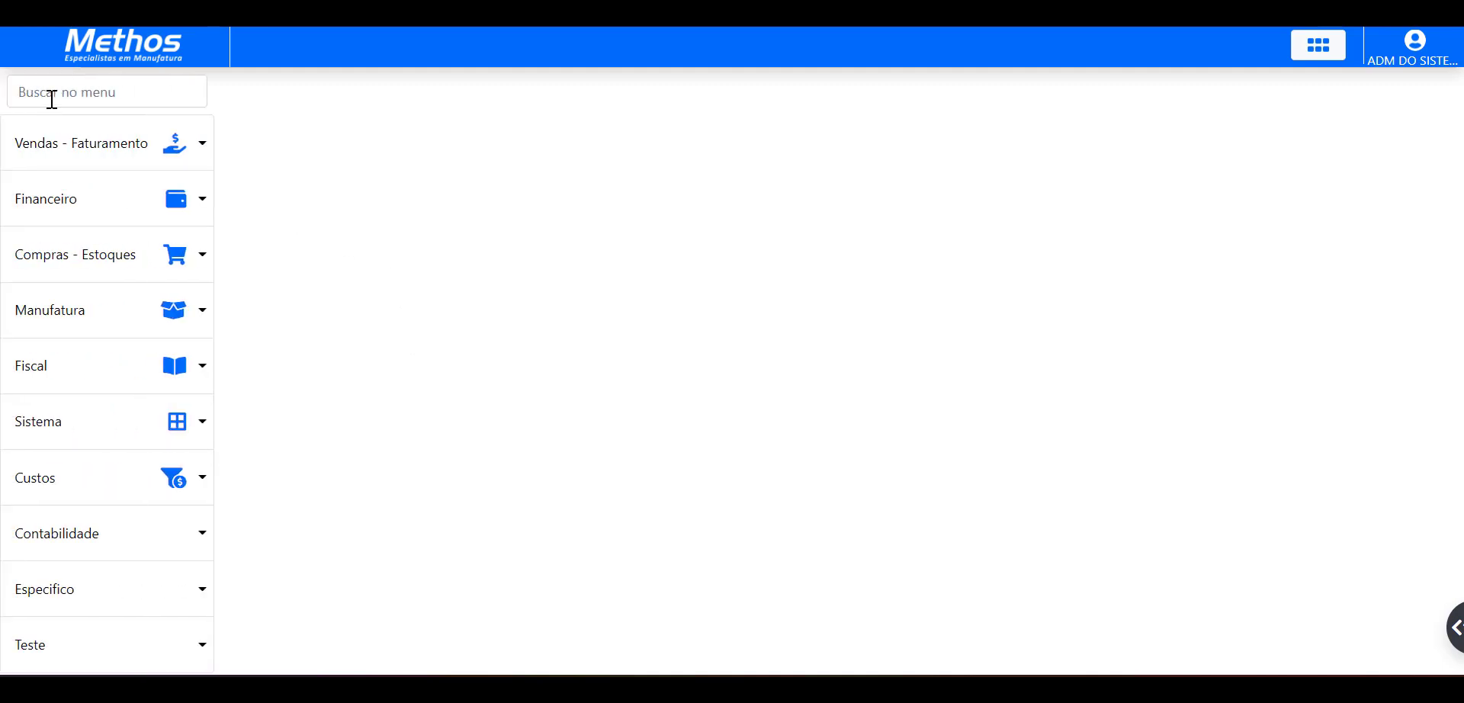
pyautogui.click(52, 94)
pyautogui.write('estrut')
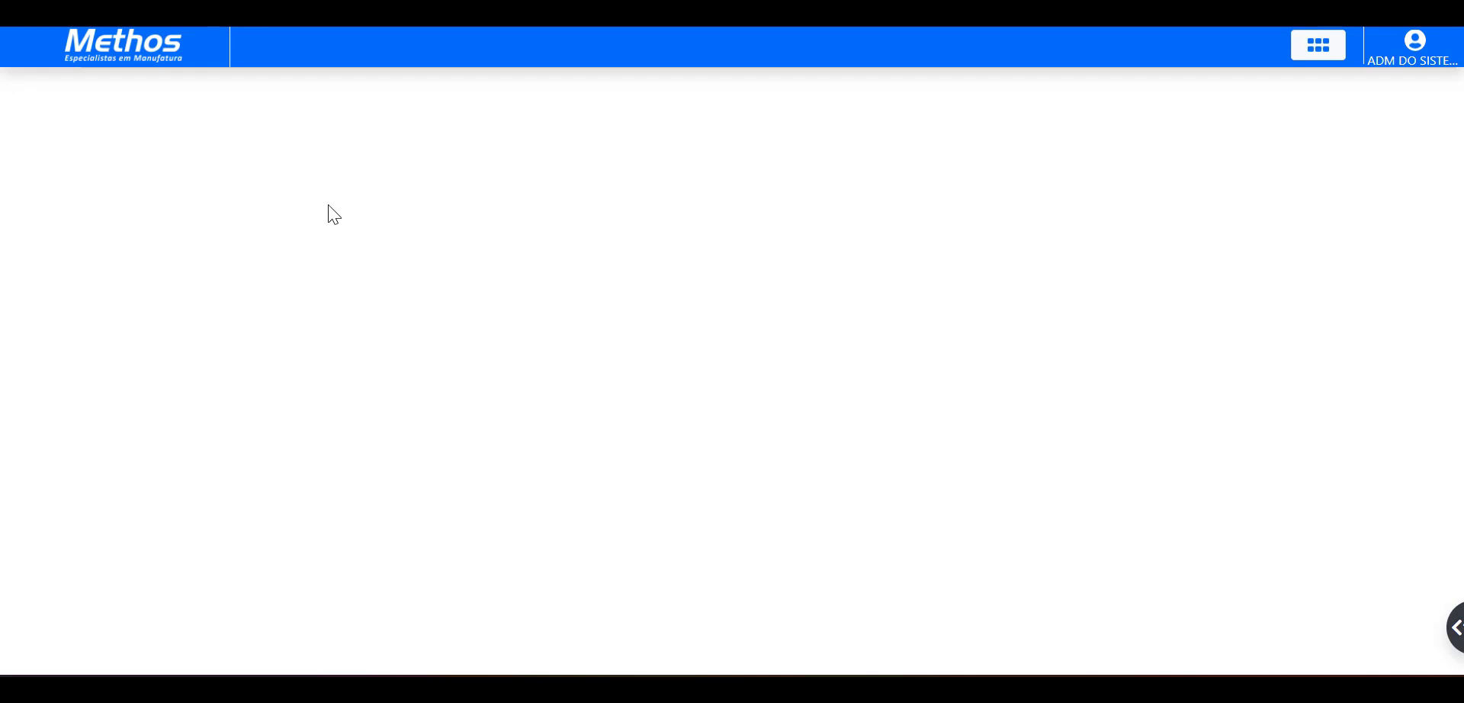
pyautogui.moveTo(2, 117)
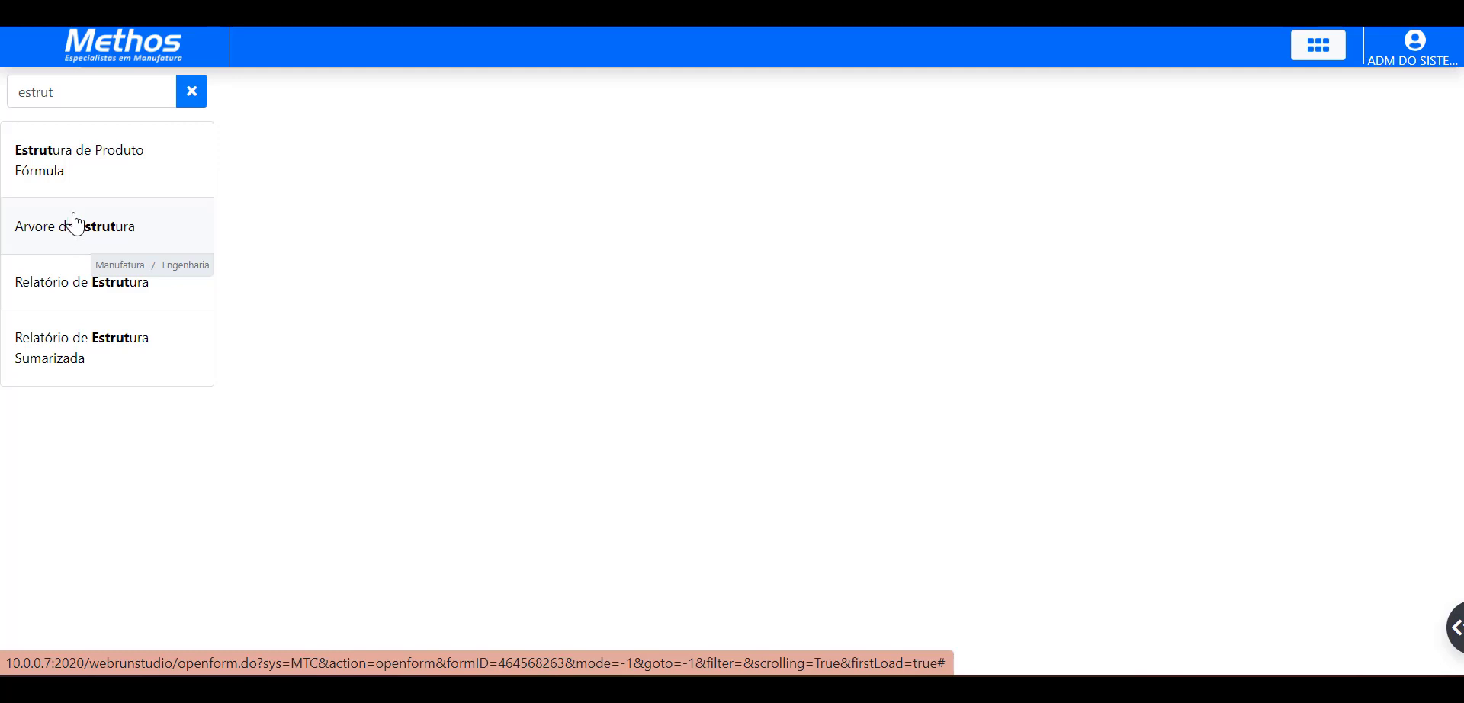
pyautogui.click(90, 170)
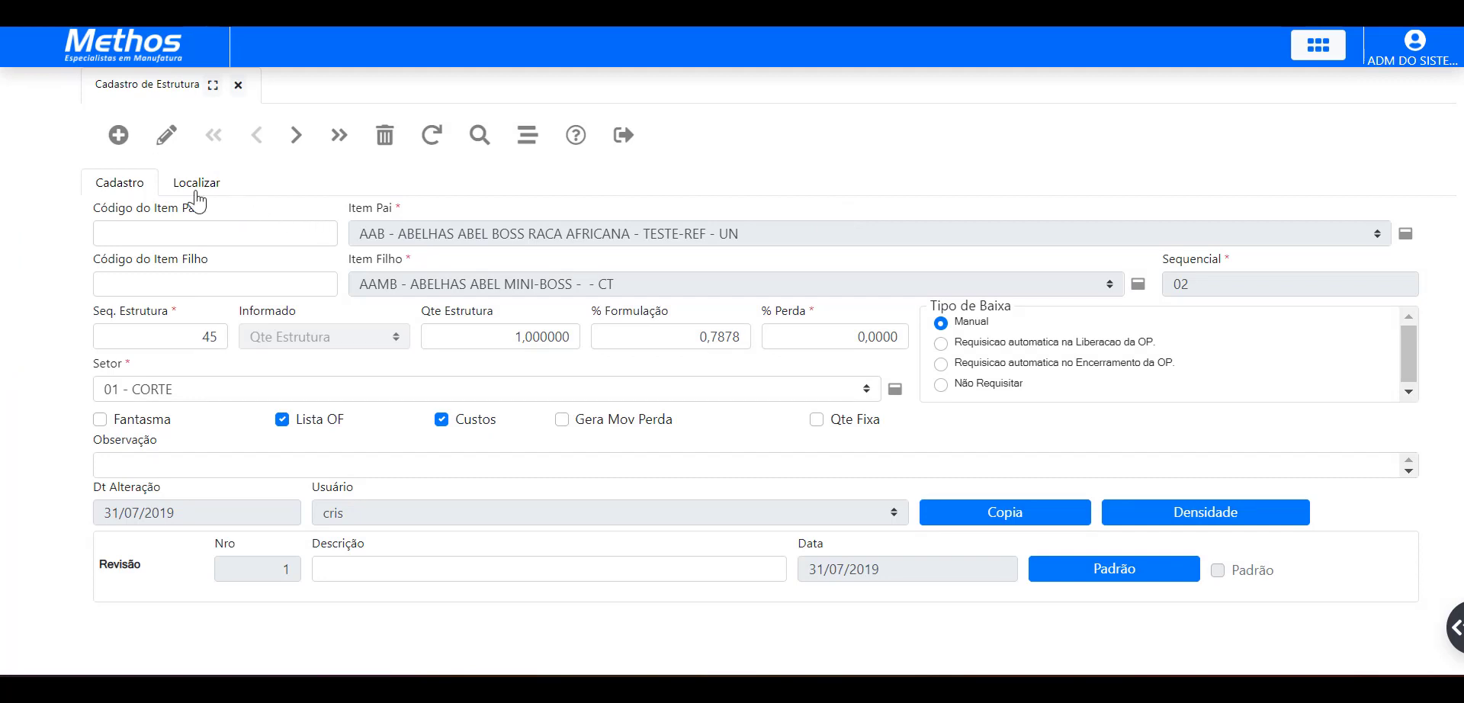
# Step: Start a new structure record with 15 - CARRO DE DETRITOS CRDT2-80 as the parent item
pyautogui.click(119, 138)
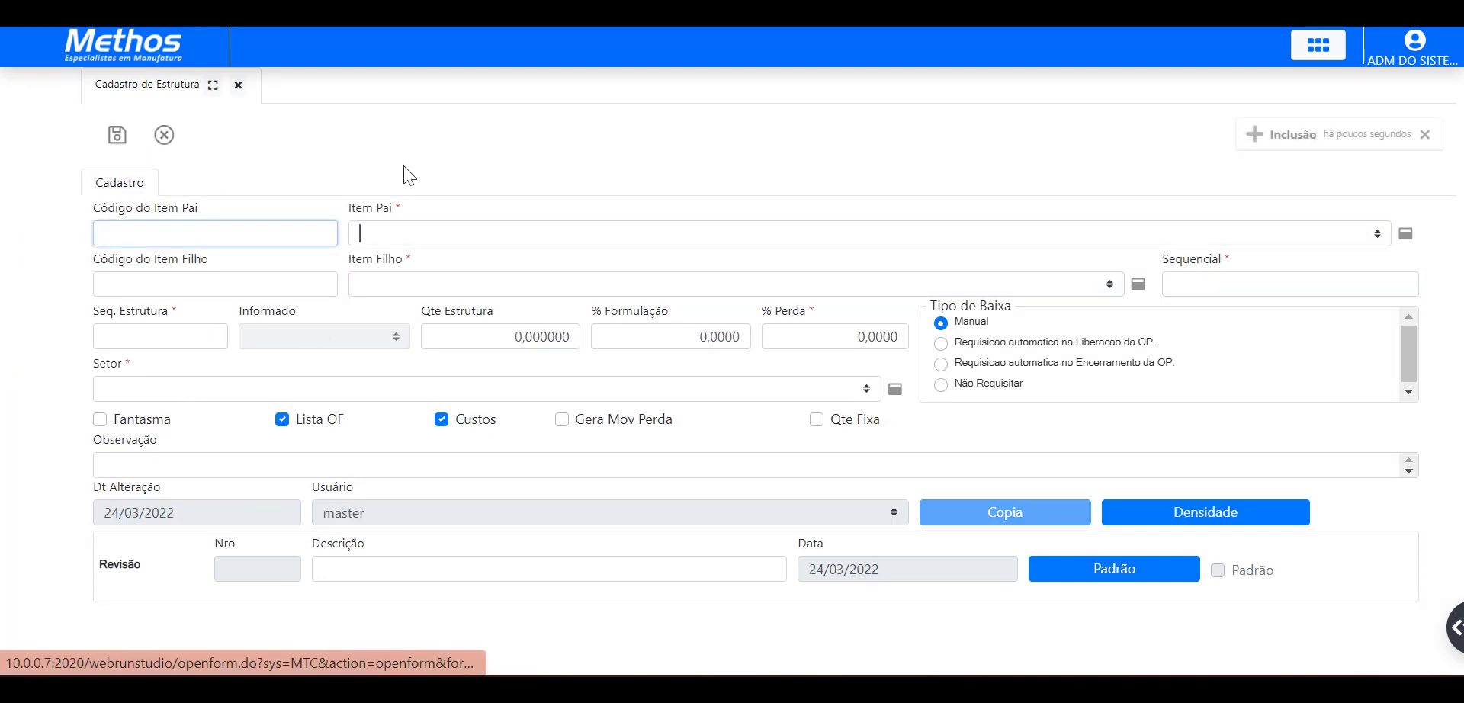
pyautogui.click(314, 229)
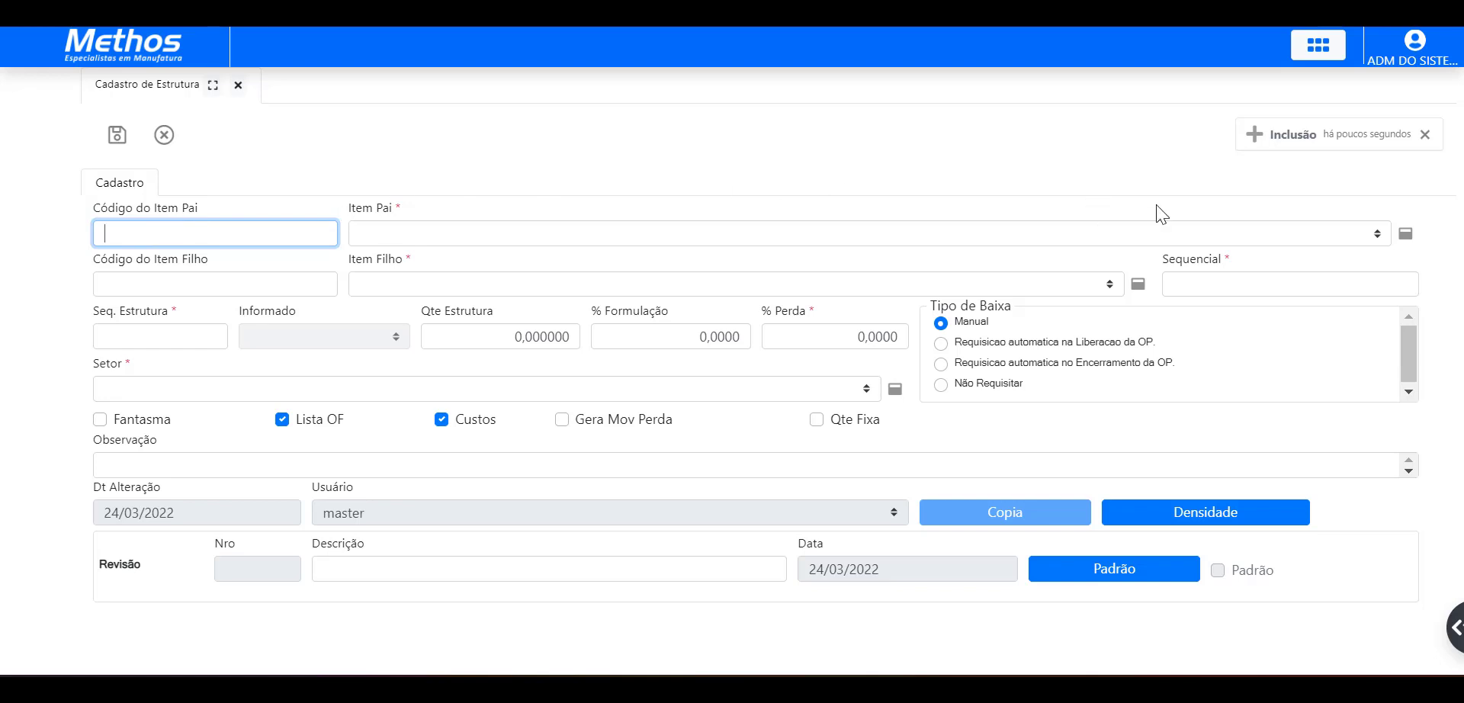
pyautogui.click(1374, 241)
pyautogui.write('carro')
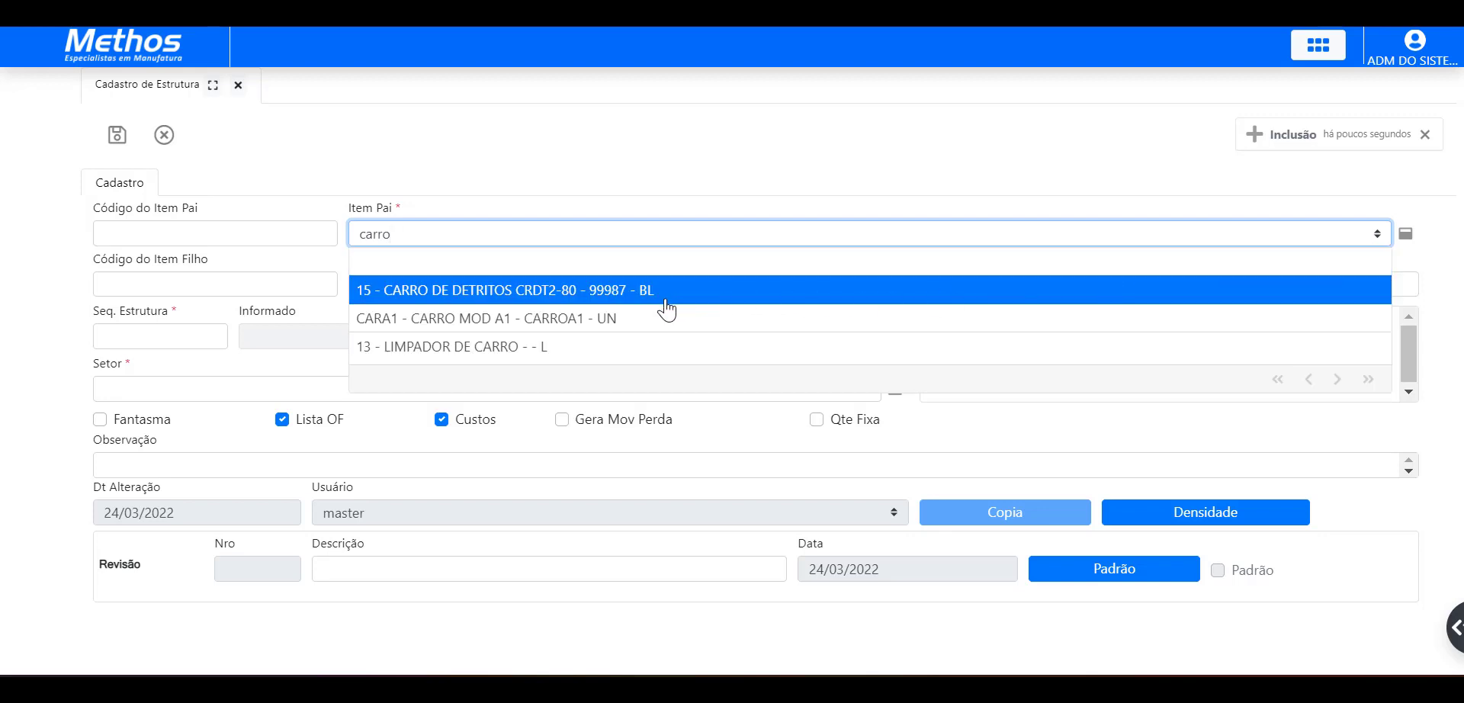
pyautogui.click(644, 291)
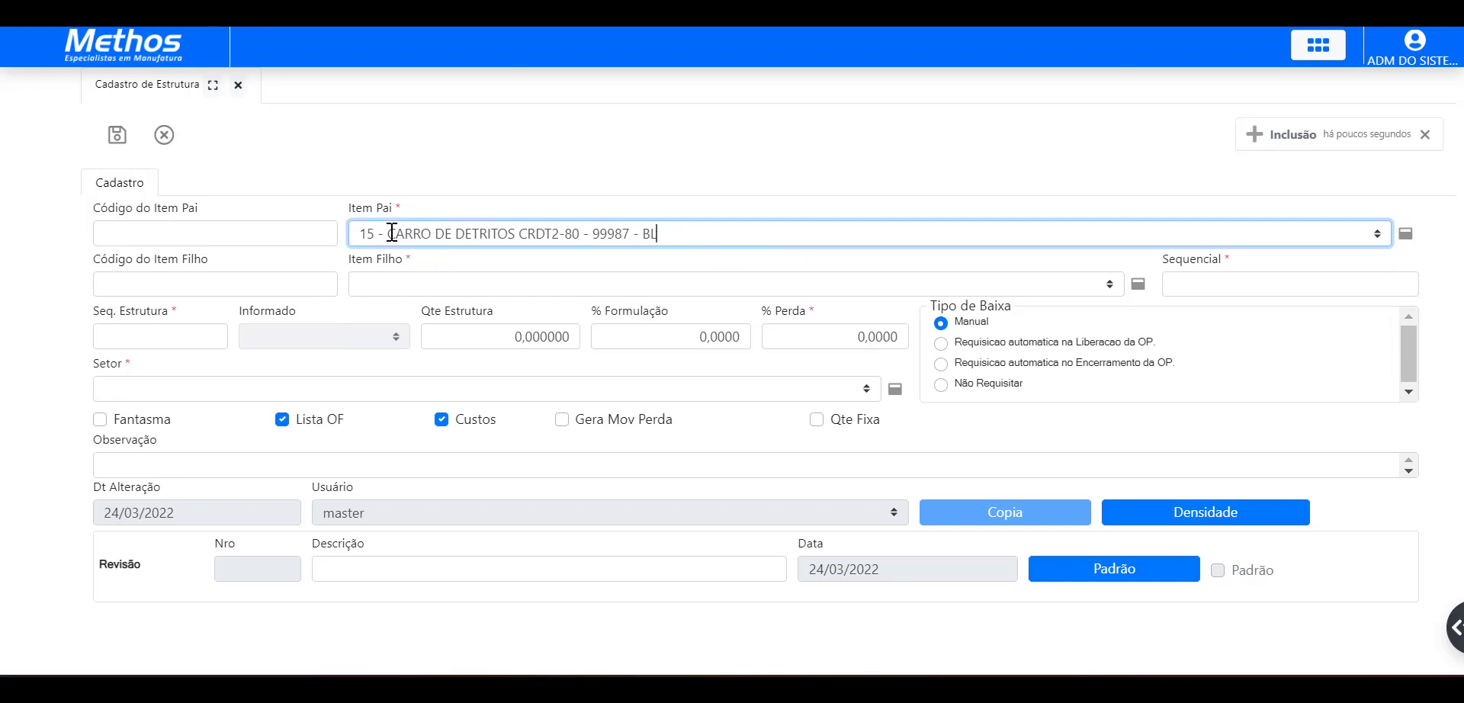
# Step: Search the child items for "tela" and choose CARTELA TAPA FURO COM 30 UN. as the Item Filho
pyautogui.click(229, 281)
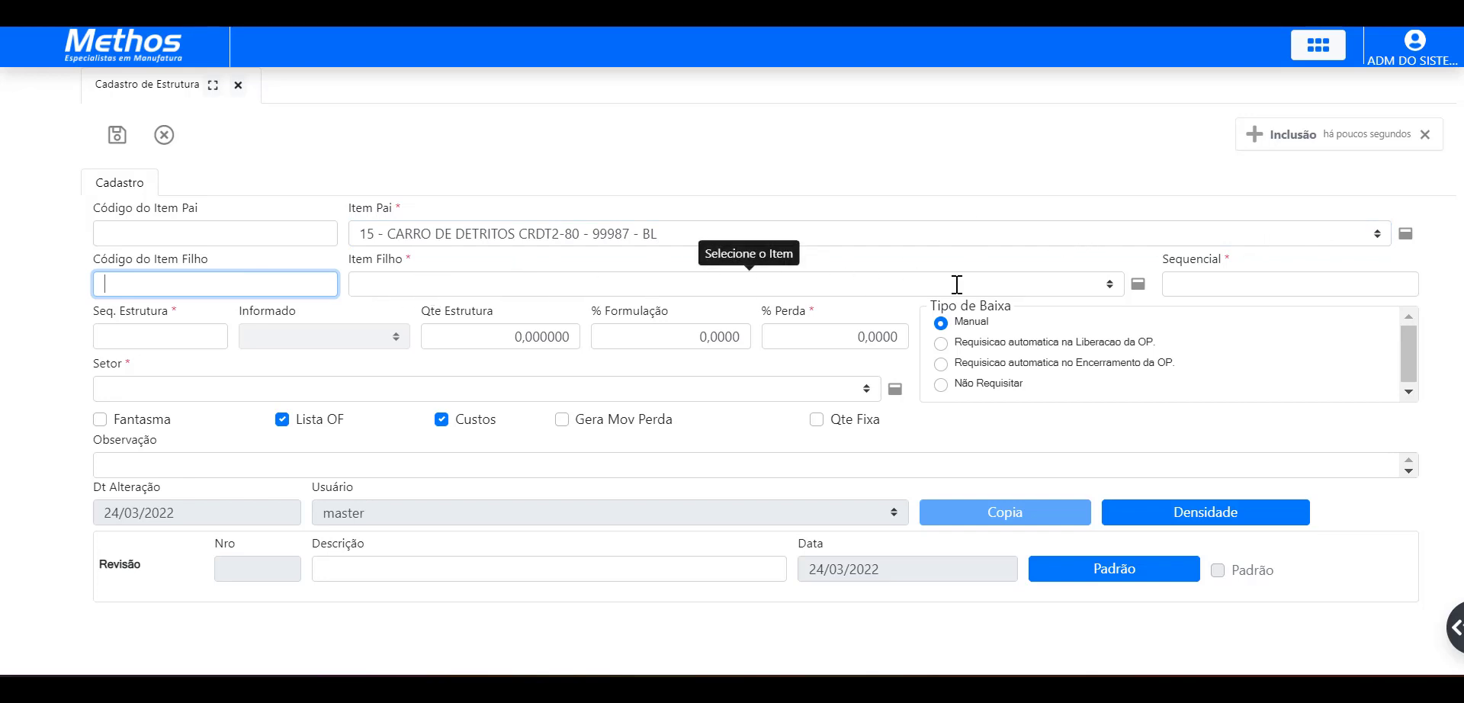
pyautogui.click(1110, 286)
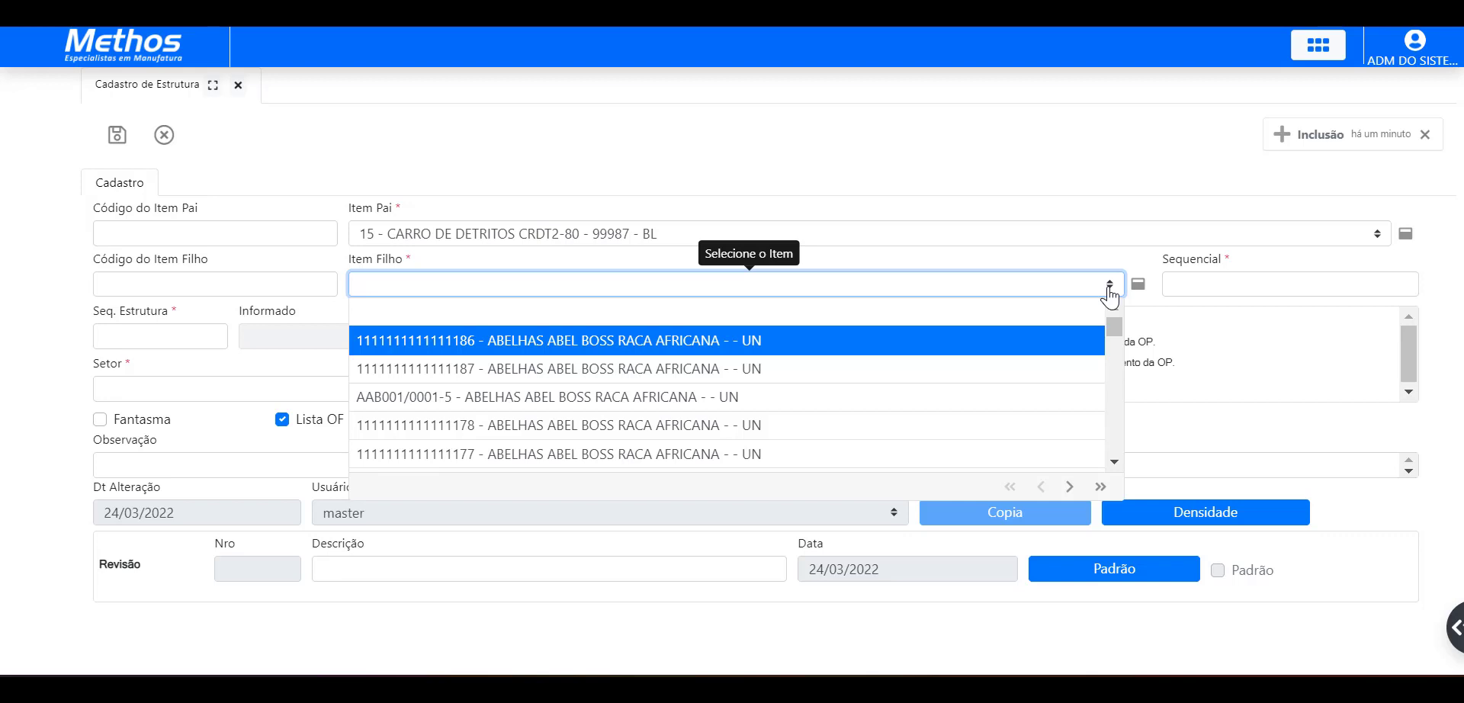
pyautogui.write('tela')
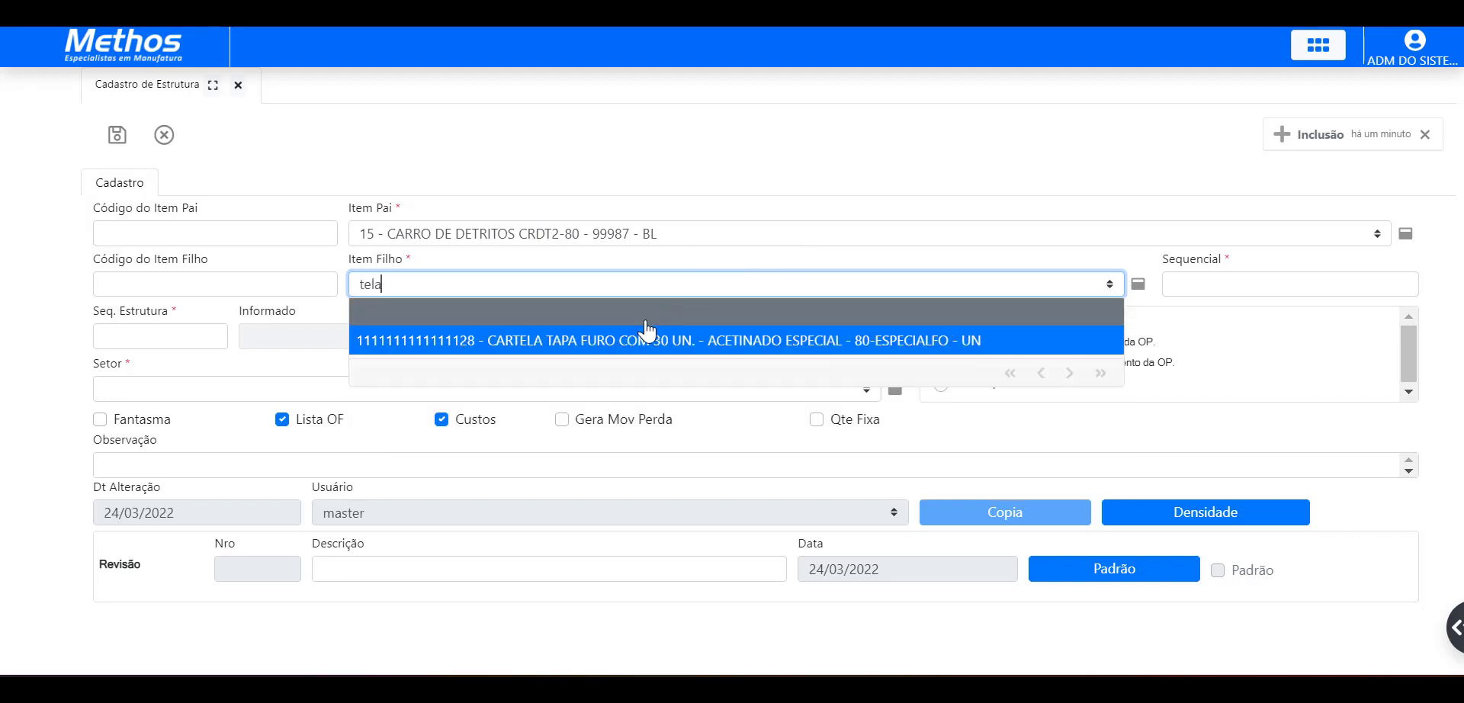
pyautogui.click(557, 341)
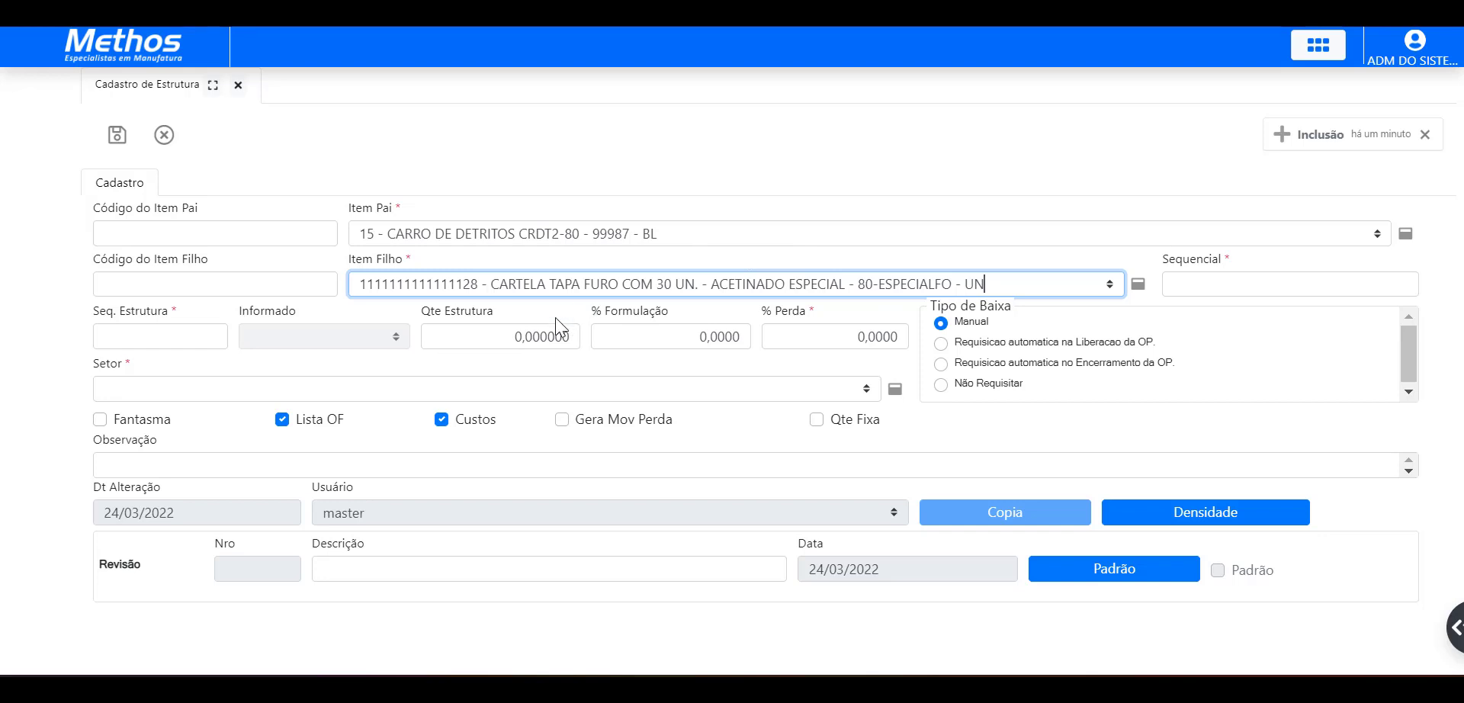
# Step: Set the child item's Qte Estrutura to 3, Seq. Estrutura to 115 and Sequencial to 01
pyautogui.click(527, 338)
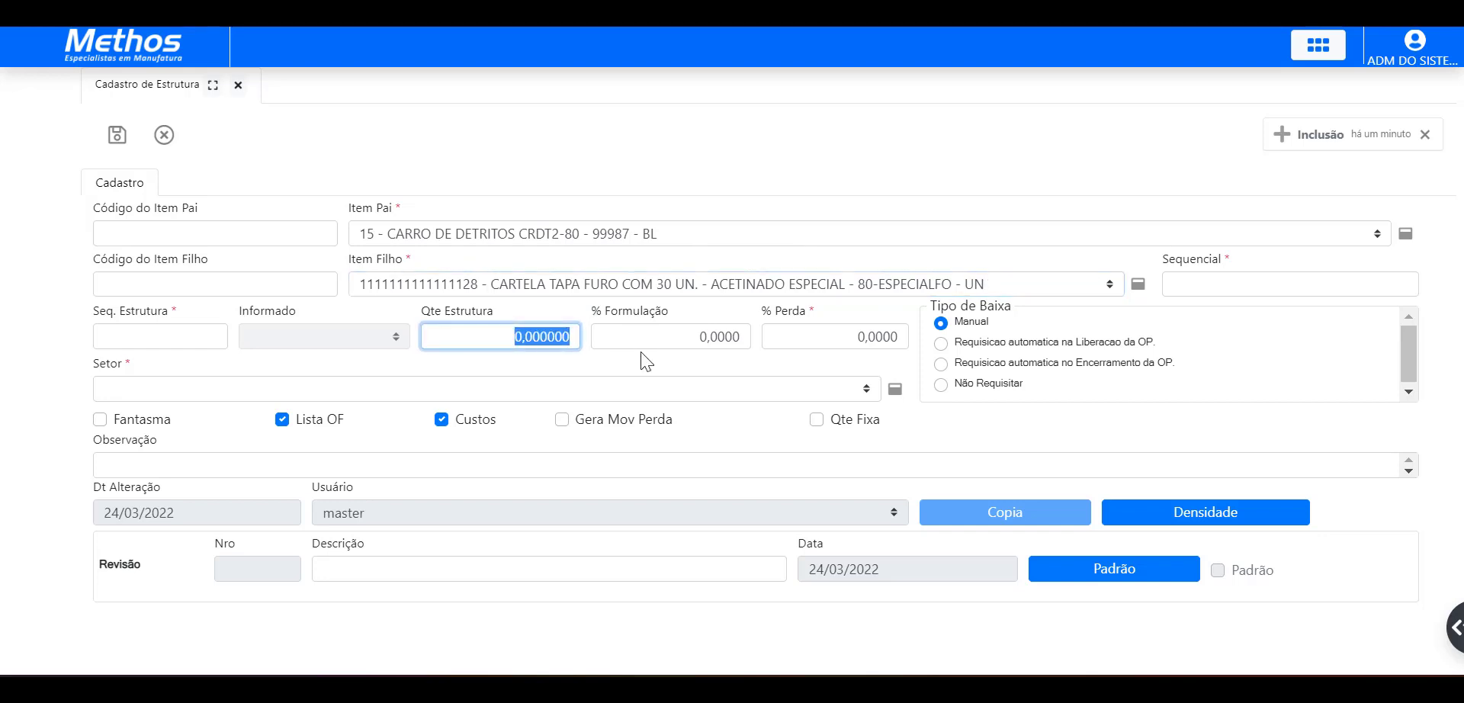
pyautogui.write('3')
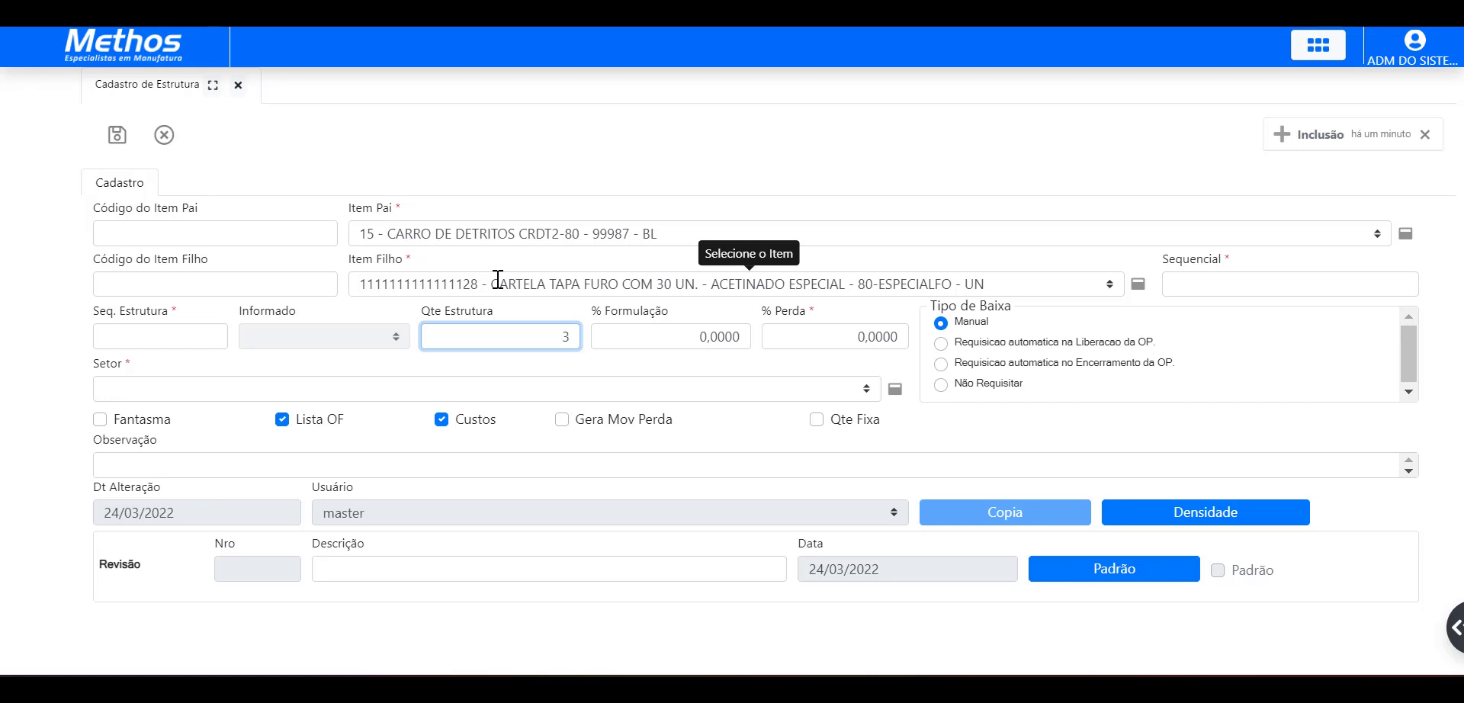
pyautogui.click(153, 330)
pyautogui.write('115')
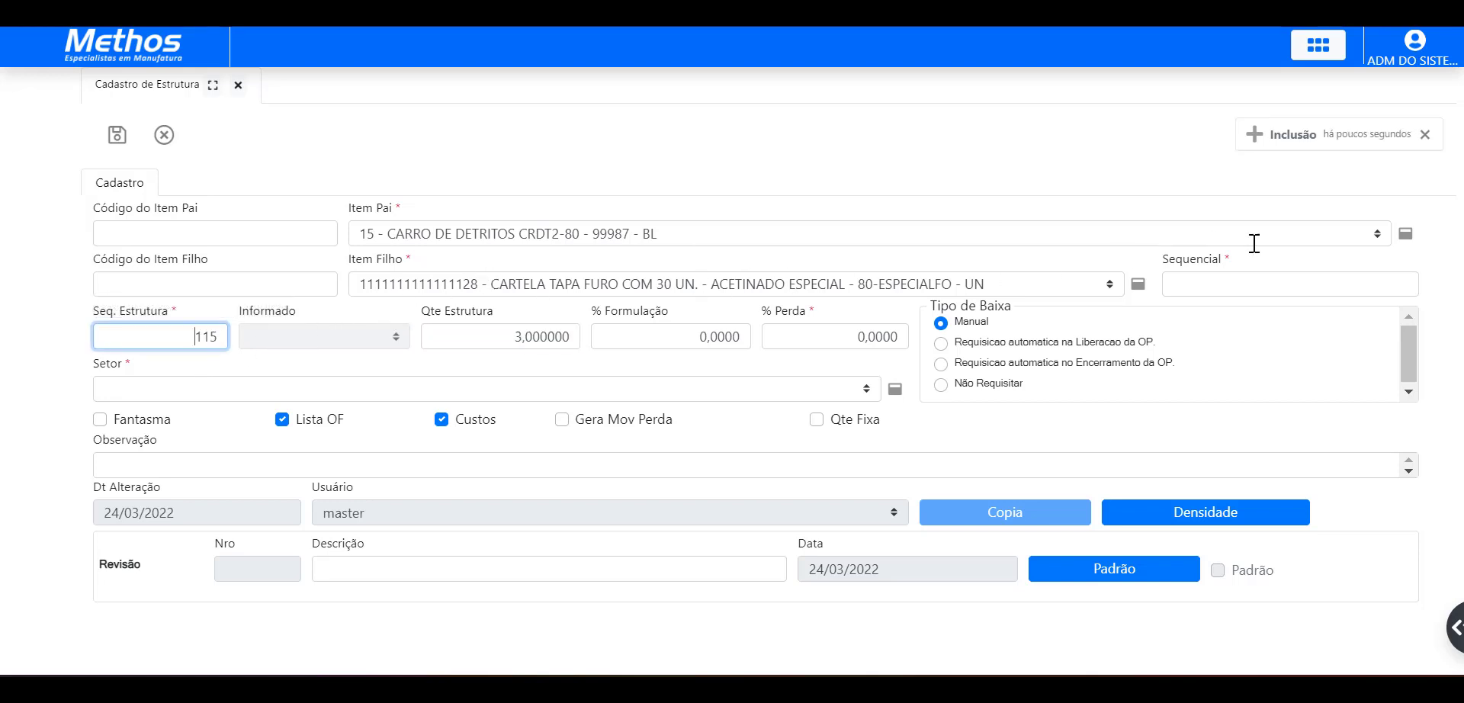
pyautogui.click(1287, 284)
pyautogui.write('01')
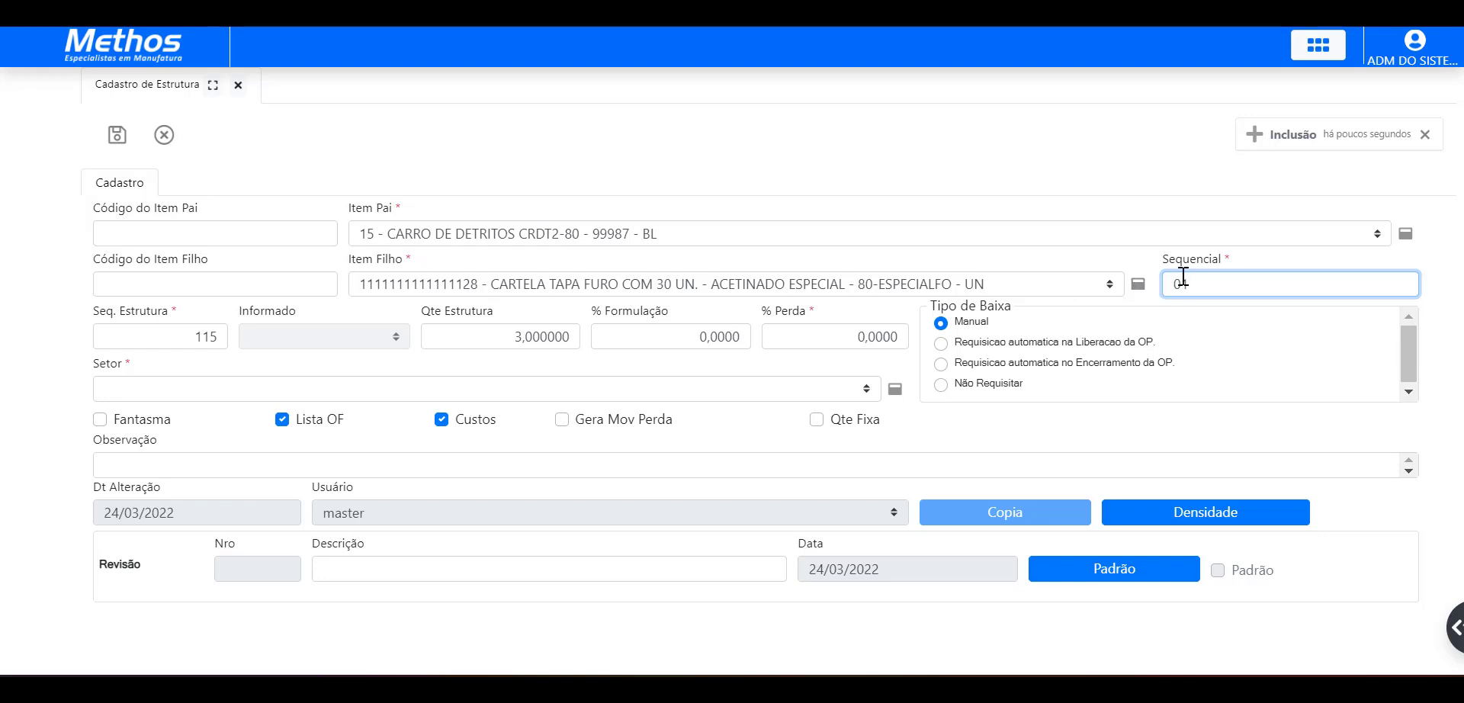
pyautogui.write('1')
# Step: Set the loss percentage (% Perda) to 10 and enable Gera Mov Perda
pyautogui.click(687, 330)
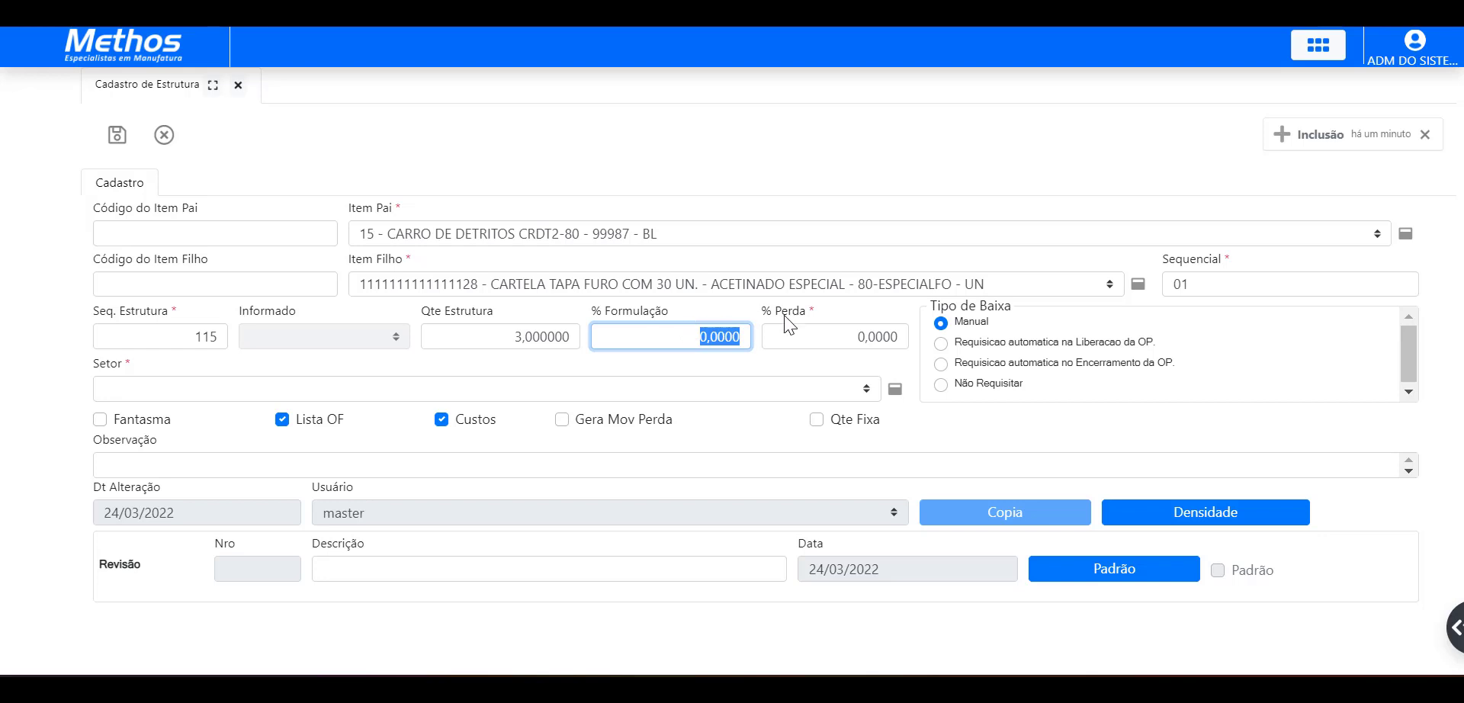
pyautogui.click(835, 332)
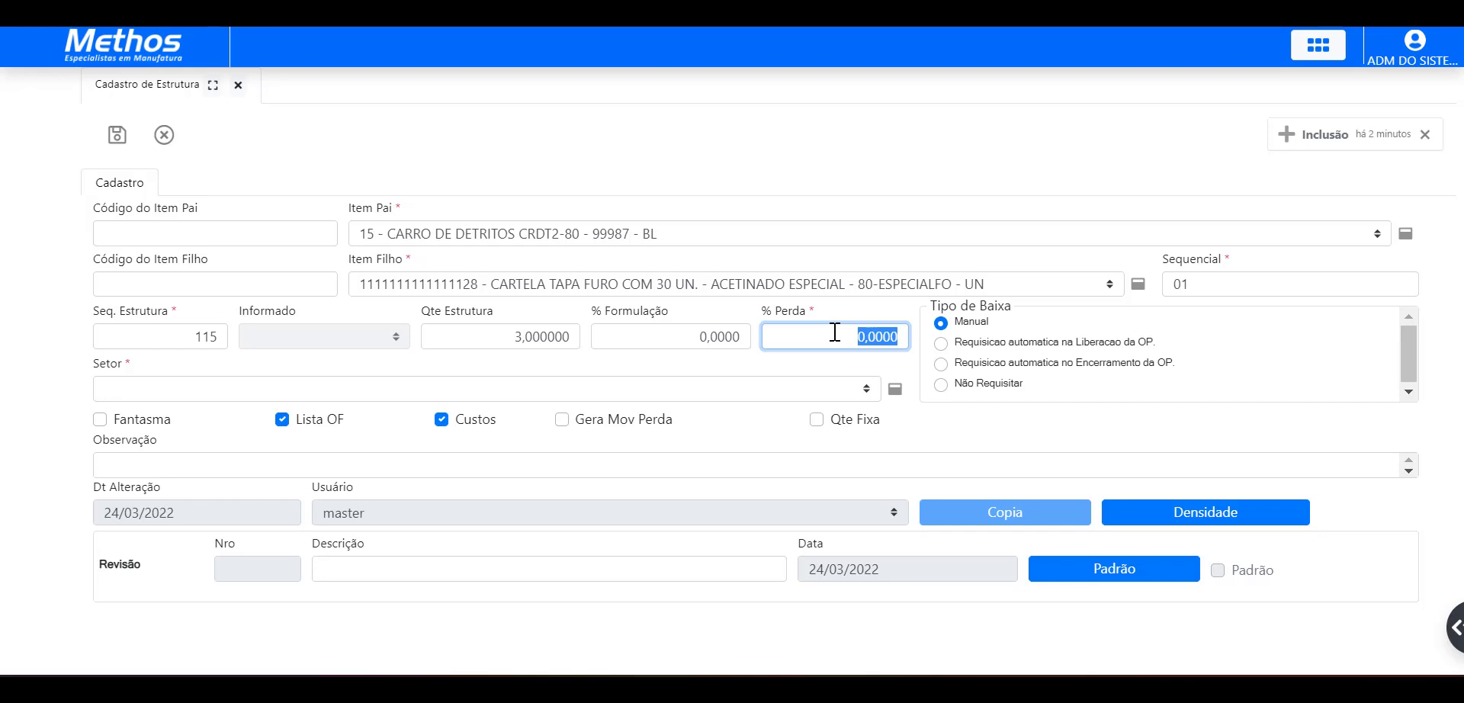
pyautogui.press('BackSpace')
pyautogui.write('10')
pyautogui.press('Tab')
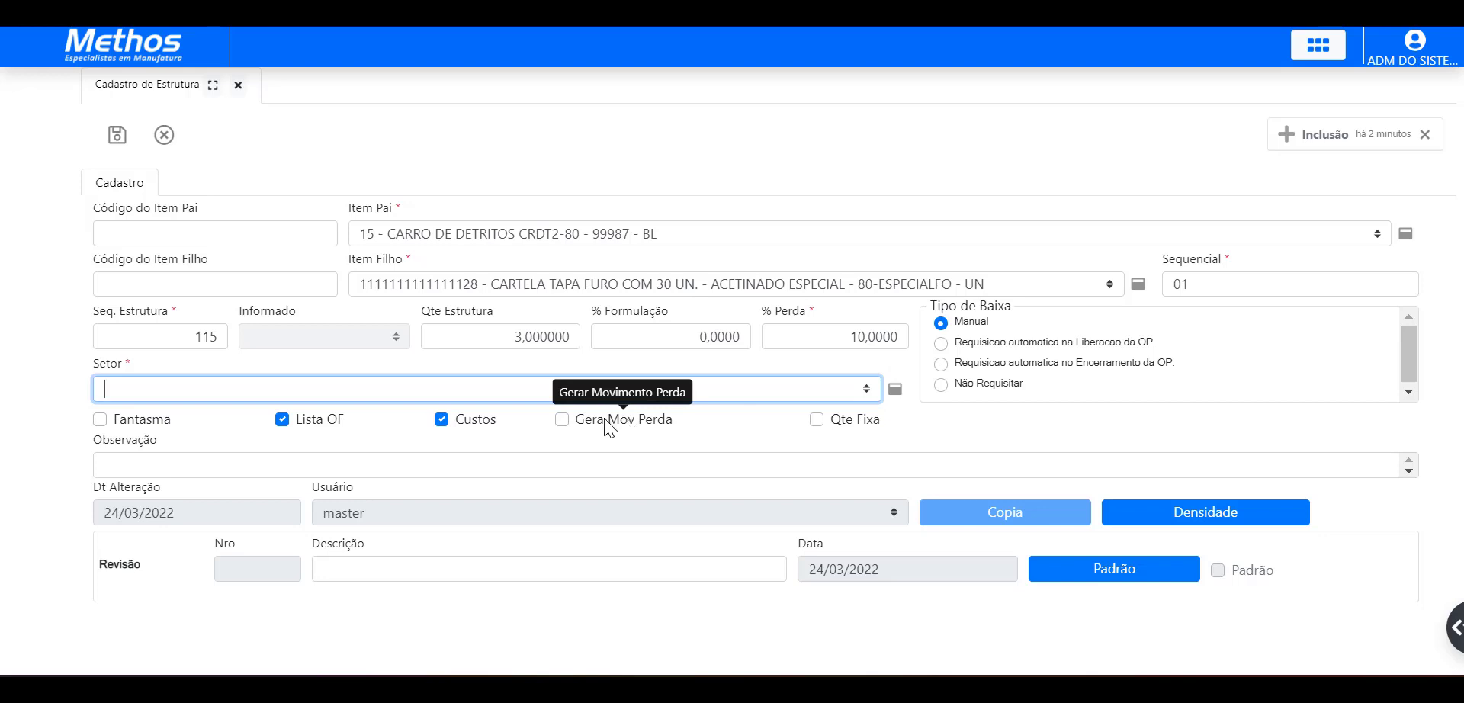
pyautogui.click(562, 419)
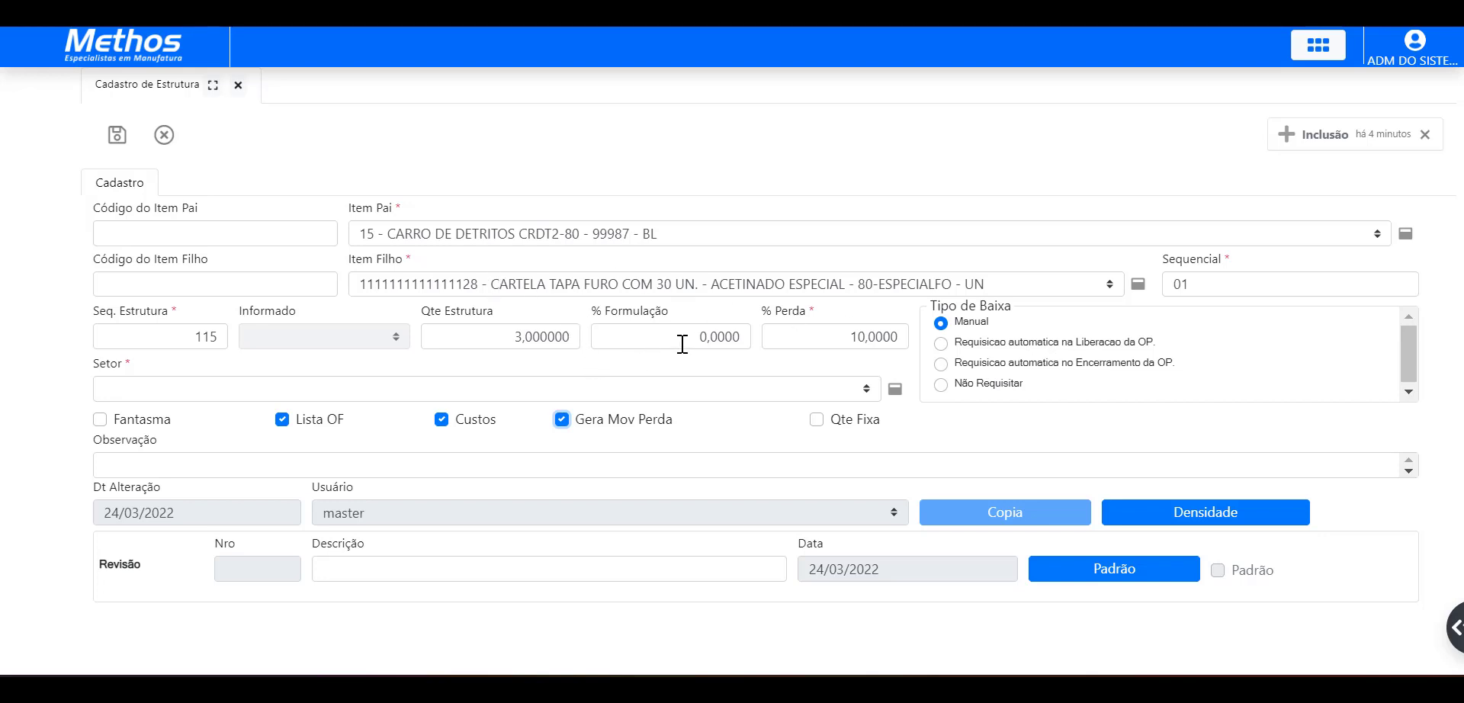
# Step: Reset the loss percentage (% Perda) to 0 and disable Gera Mov Perda
pyautogui.click(826, 330)
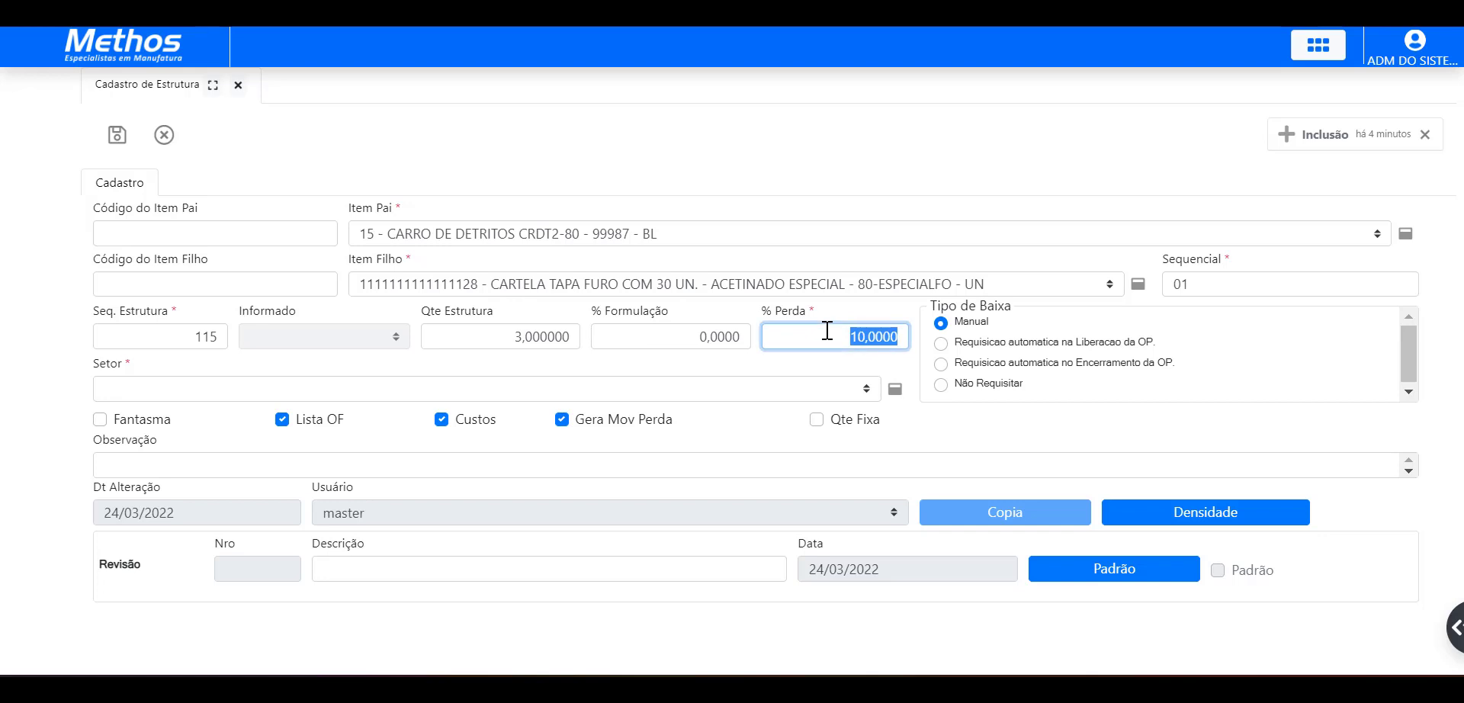
pyautogui.write('0')
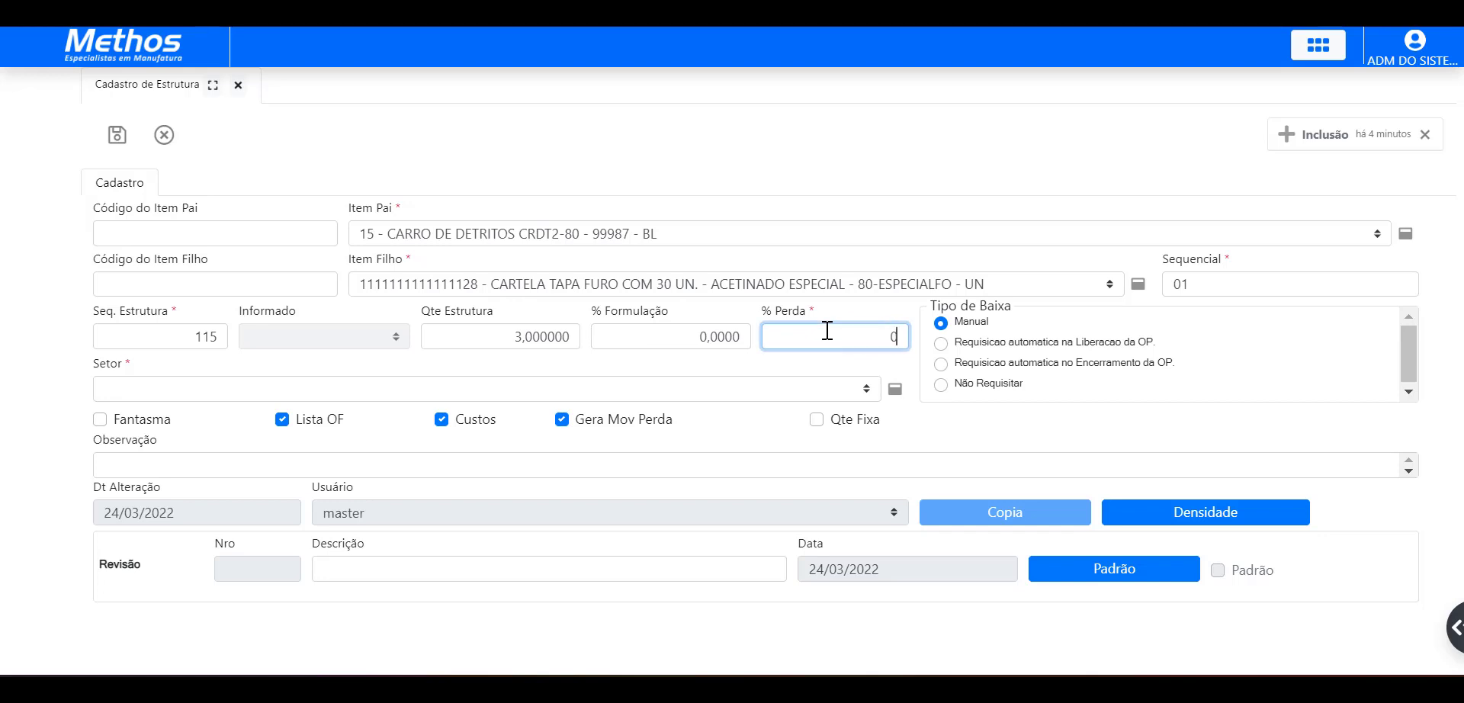
pyautogui.click(562, 420)
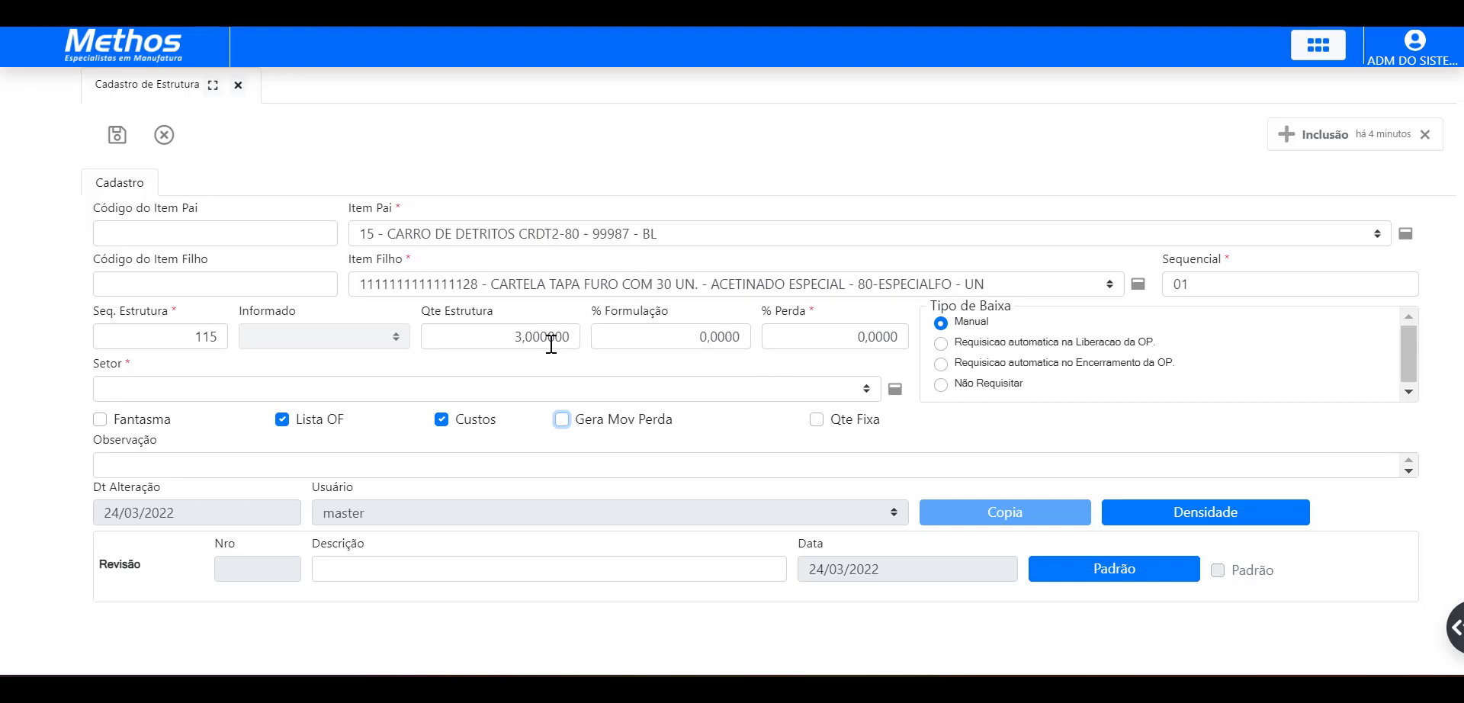
# Step: Set Tipo de Baixa to Requisicao automatica no Encerramento da OP and the Setor to 01 - CORTE
pyautogui.click(1009, 350)
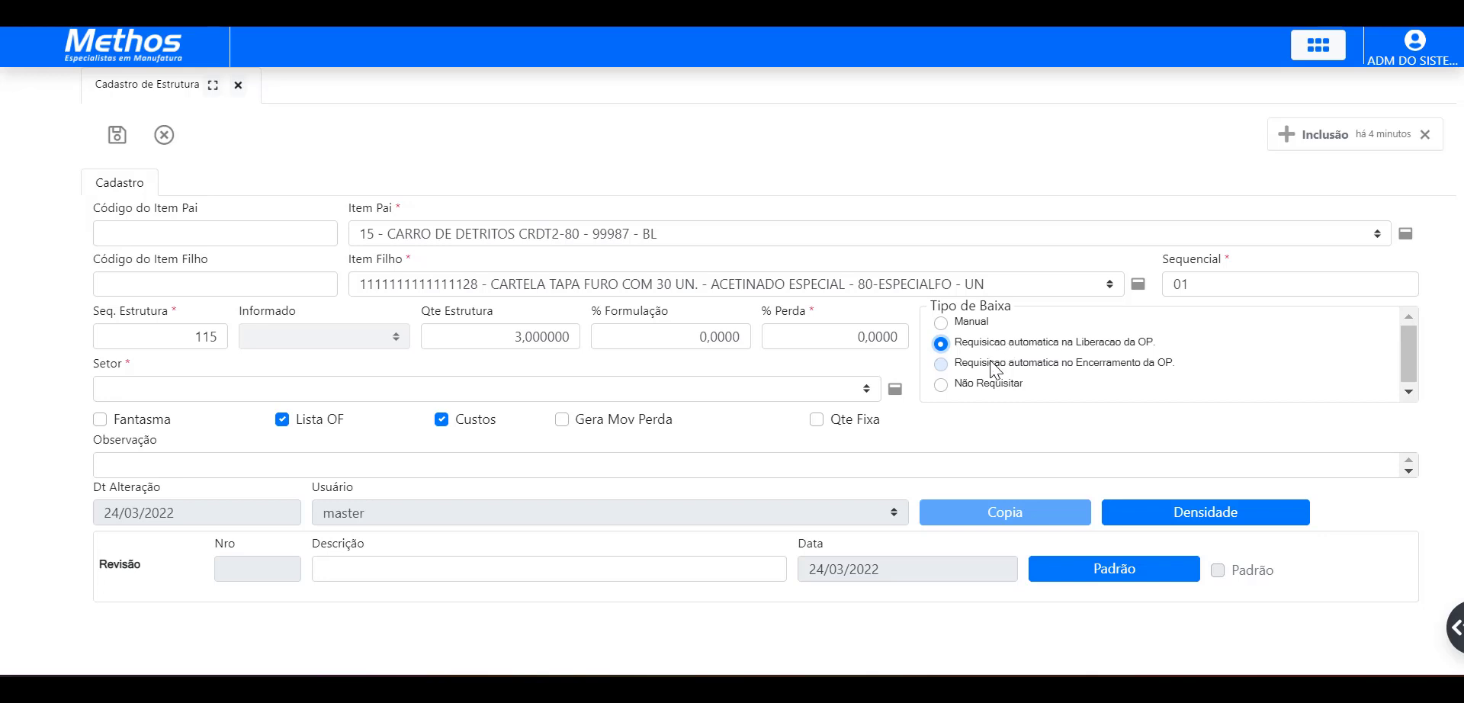
pyautogui.click(993, 369)
pyautogui.click(867, 390)
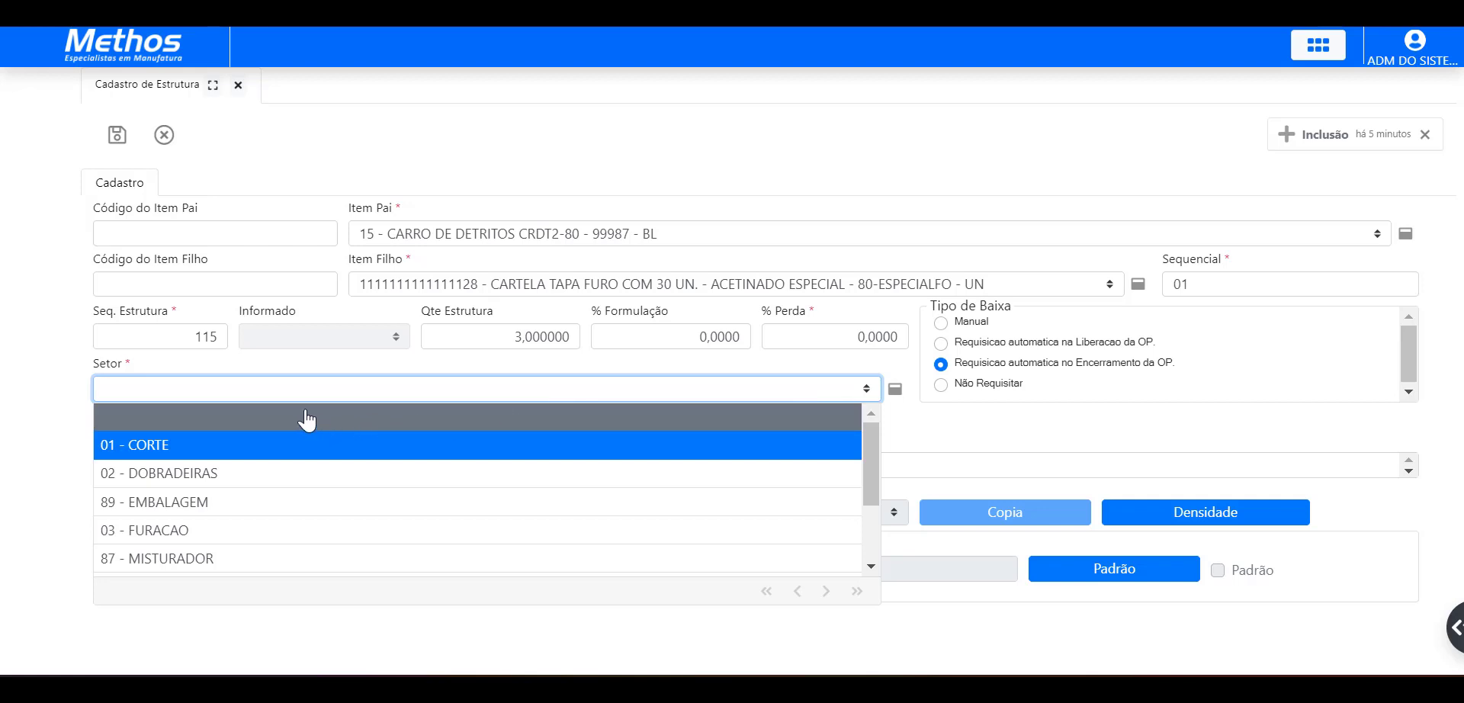
pyautogui.click(219, 456)
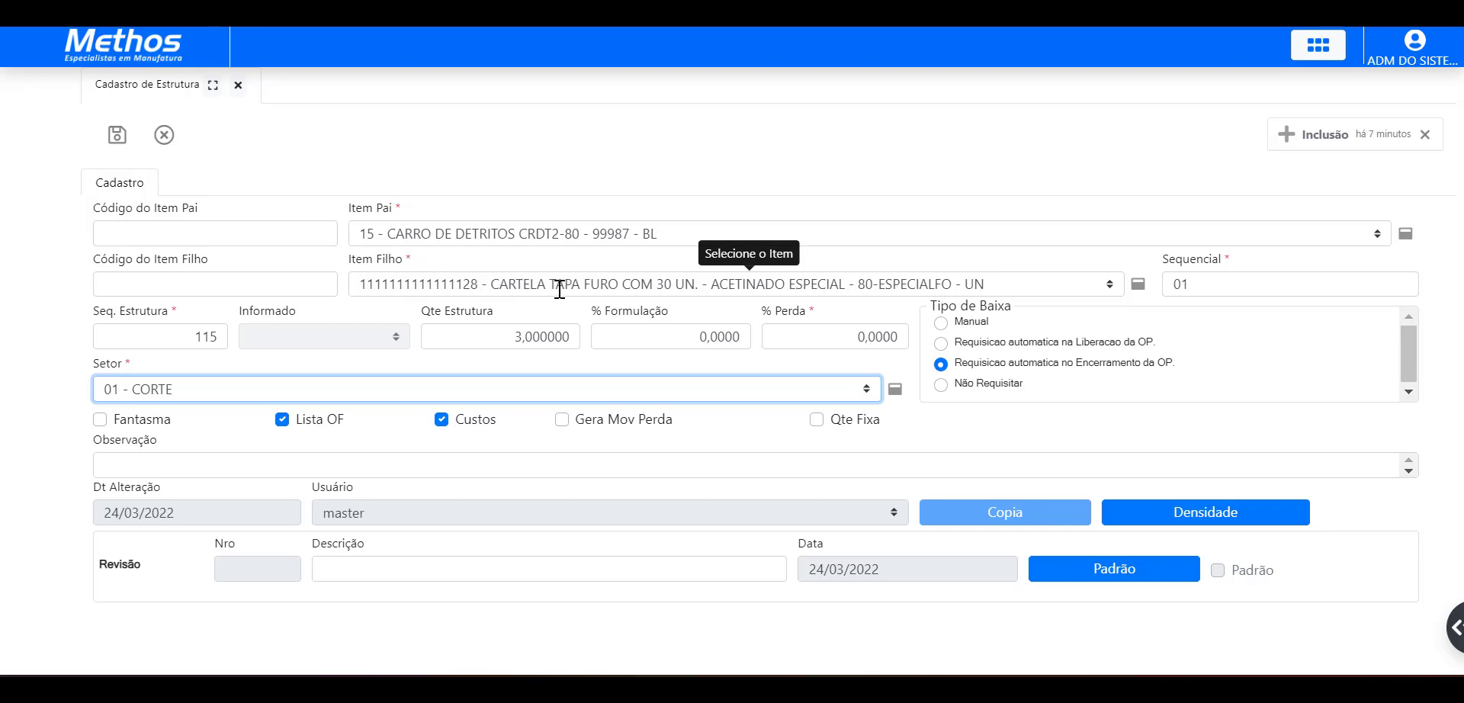
# Step: Keep Lista OF enabled and discard the new structure record without saving it
pyautogui.click(282, 421)
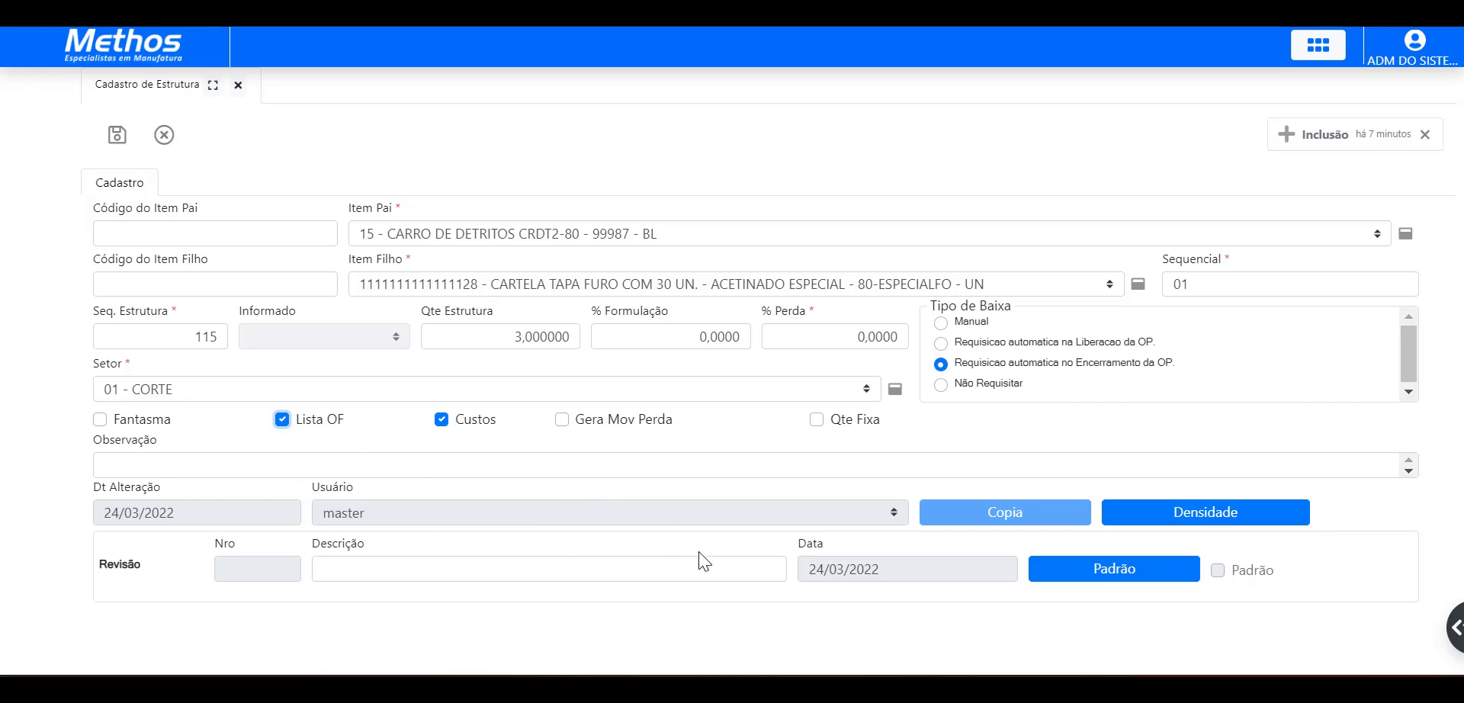
pyautogui.click(904, 616)
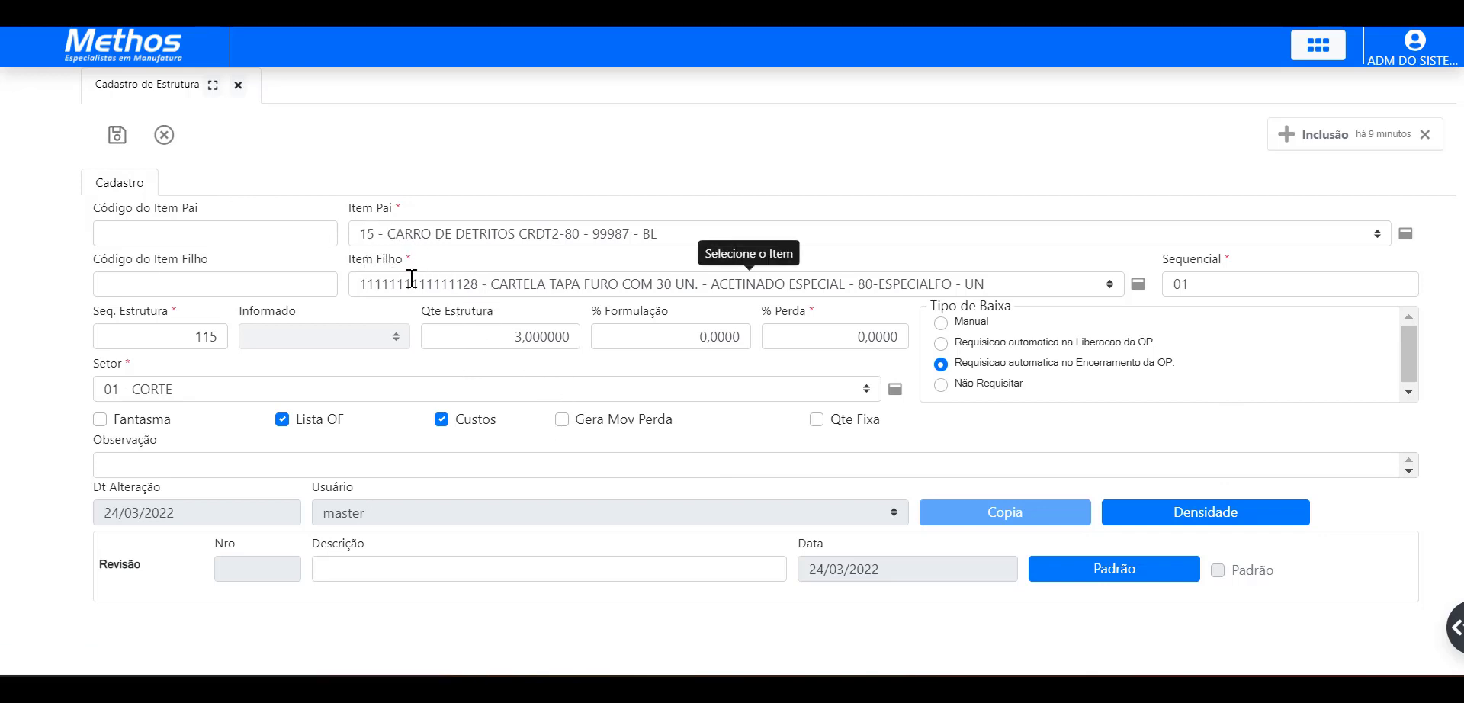
pyautogui.click(164, 137)
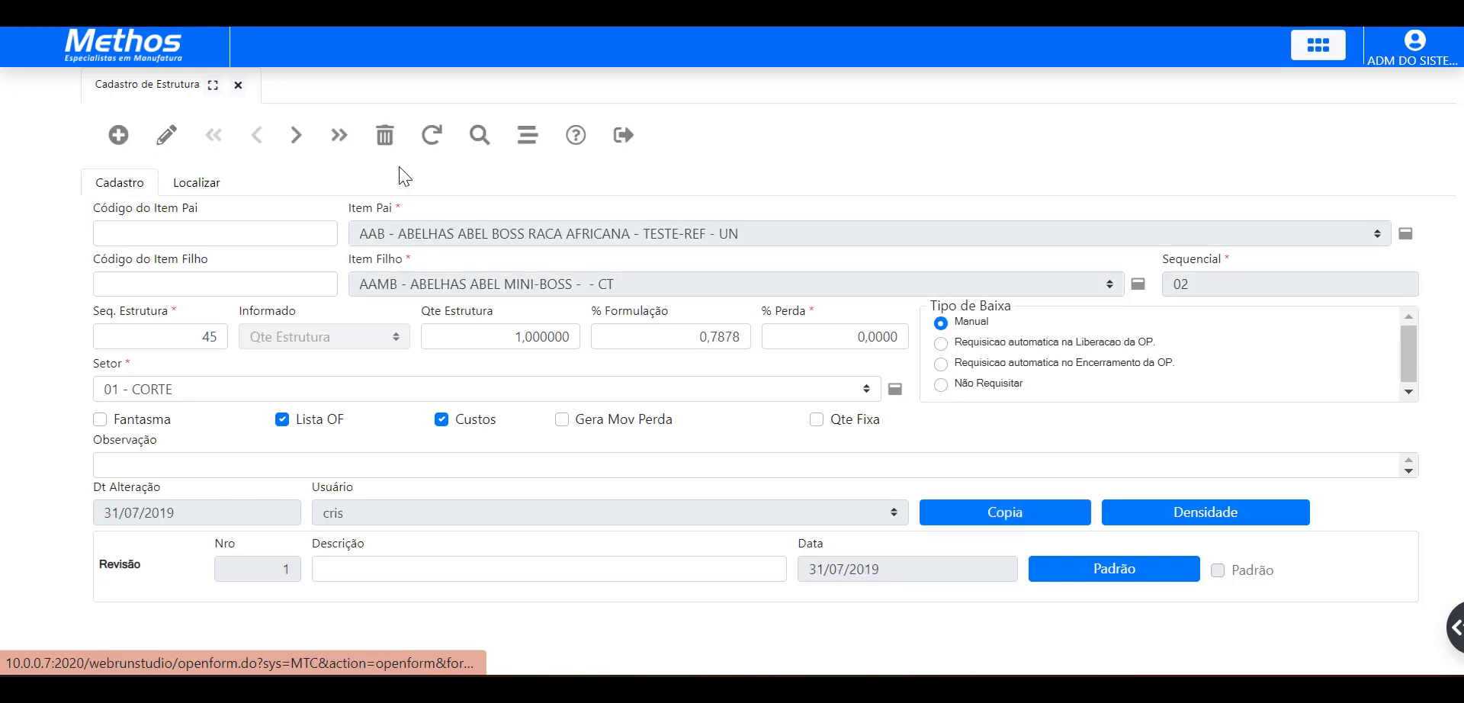
# Step: Open the Arvore de Estrutura screen and filter the tree by parent item 15 - CARRO DE DETRITOS CRDT2-80
pyautogui.moveTo(74, 134)
pyautogui.click(69, 229)
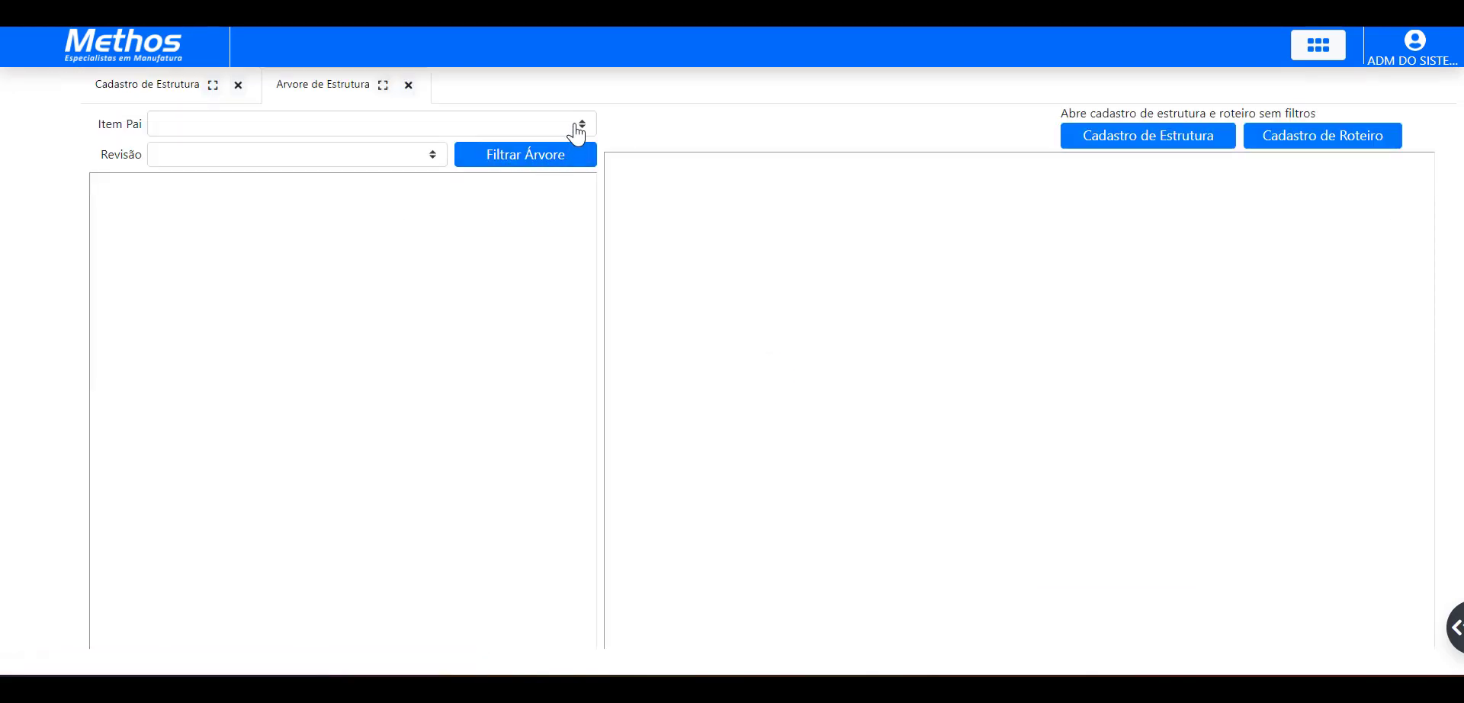
pyautogui.click(576, 126)
pyautogui.write('carro')
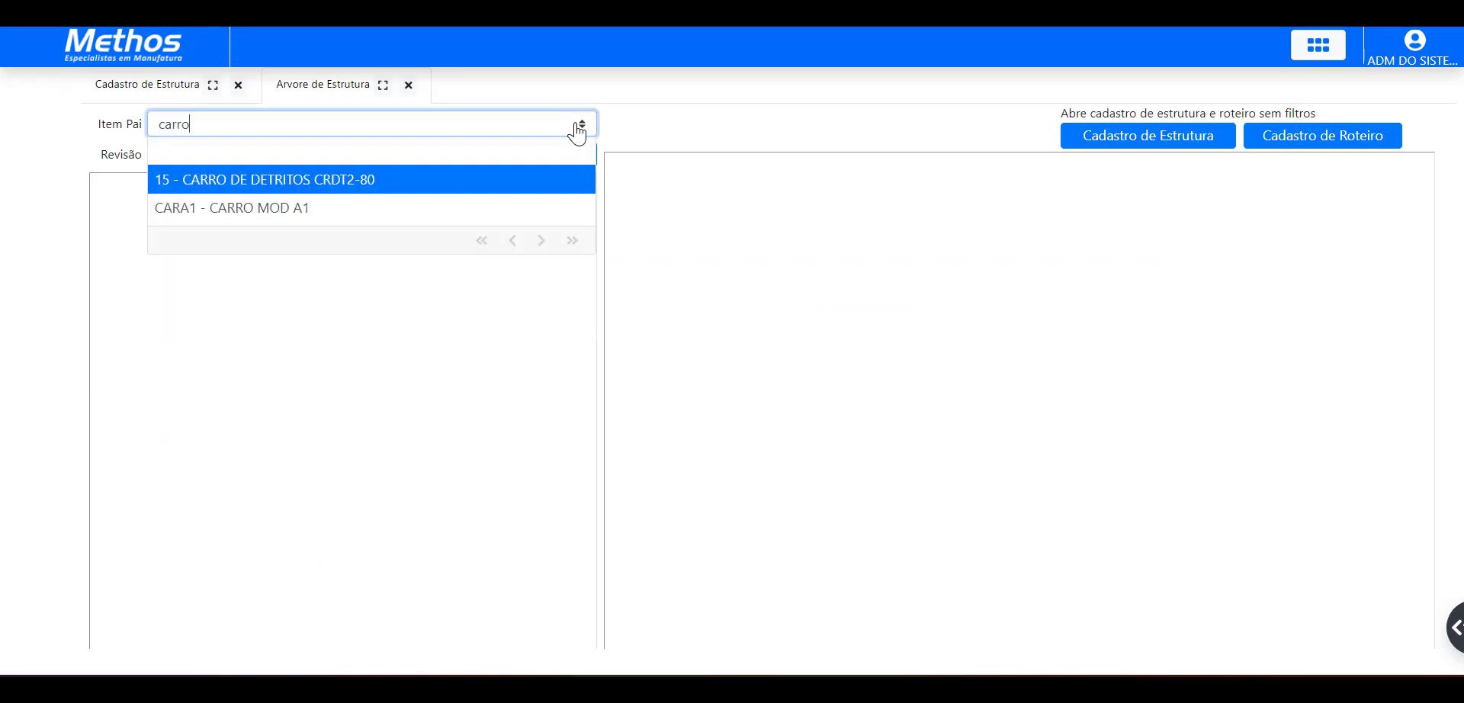
pyautogui.click(334, 181)
pyautogui.click(521, 159)
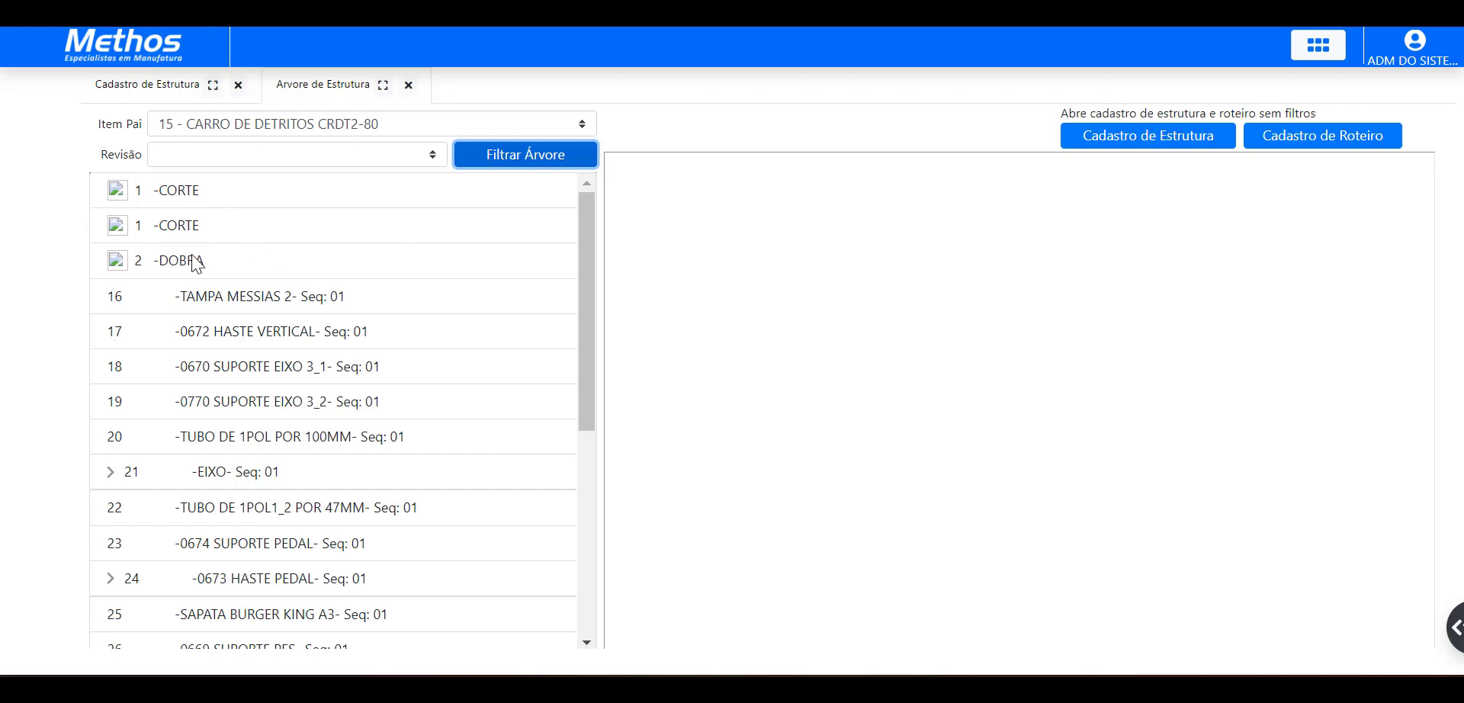
# Step: Examine the first CORTE operation and the TAMPA MESSIAS 2 component, and expand the EIXO component in the tree
pyautogui.click(180, 190)
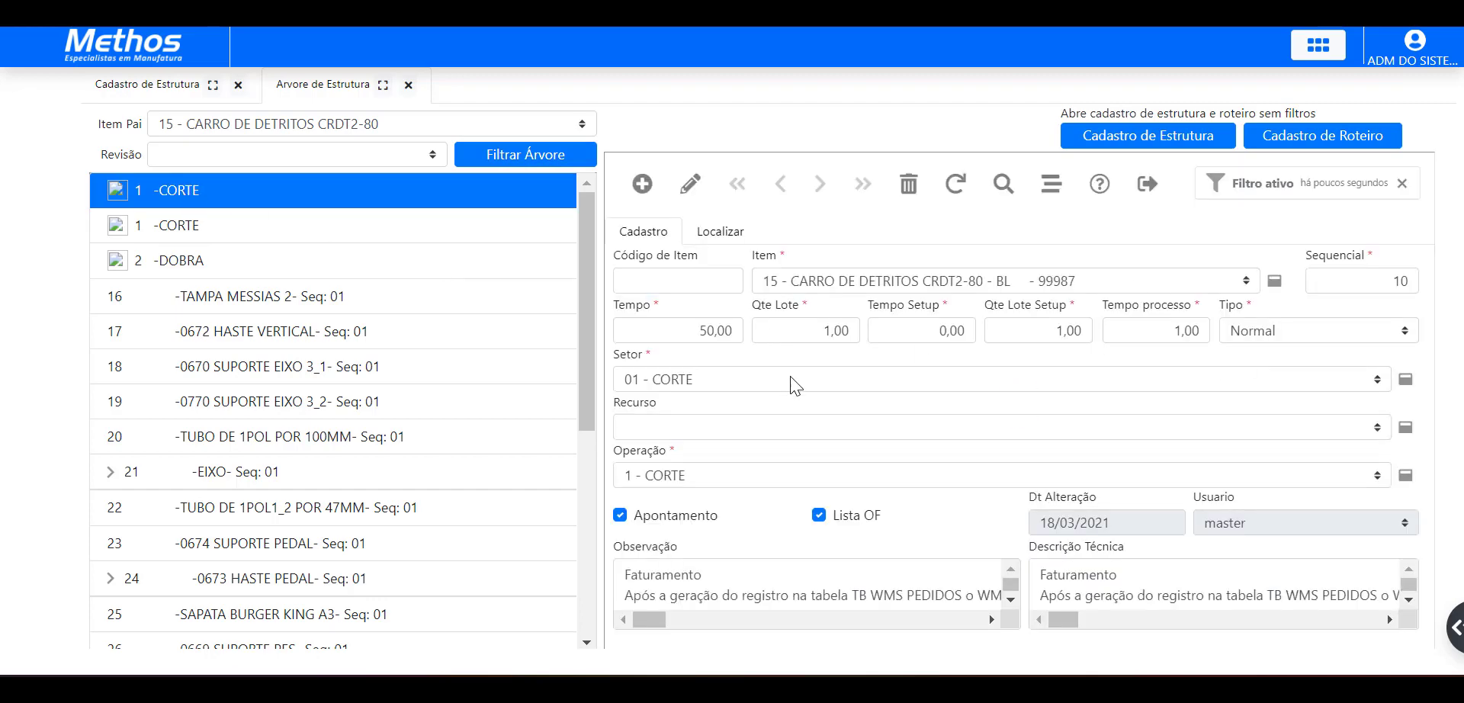
pyautogui.click(264, 296)
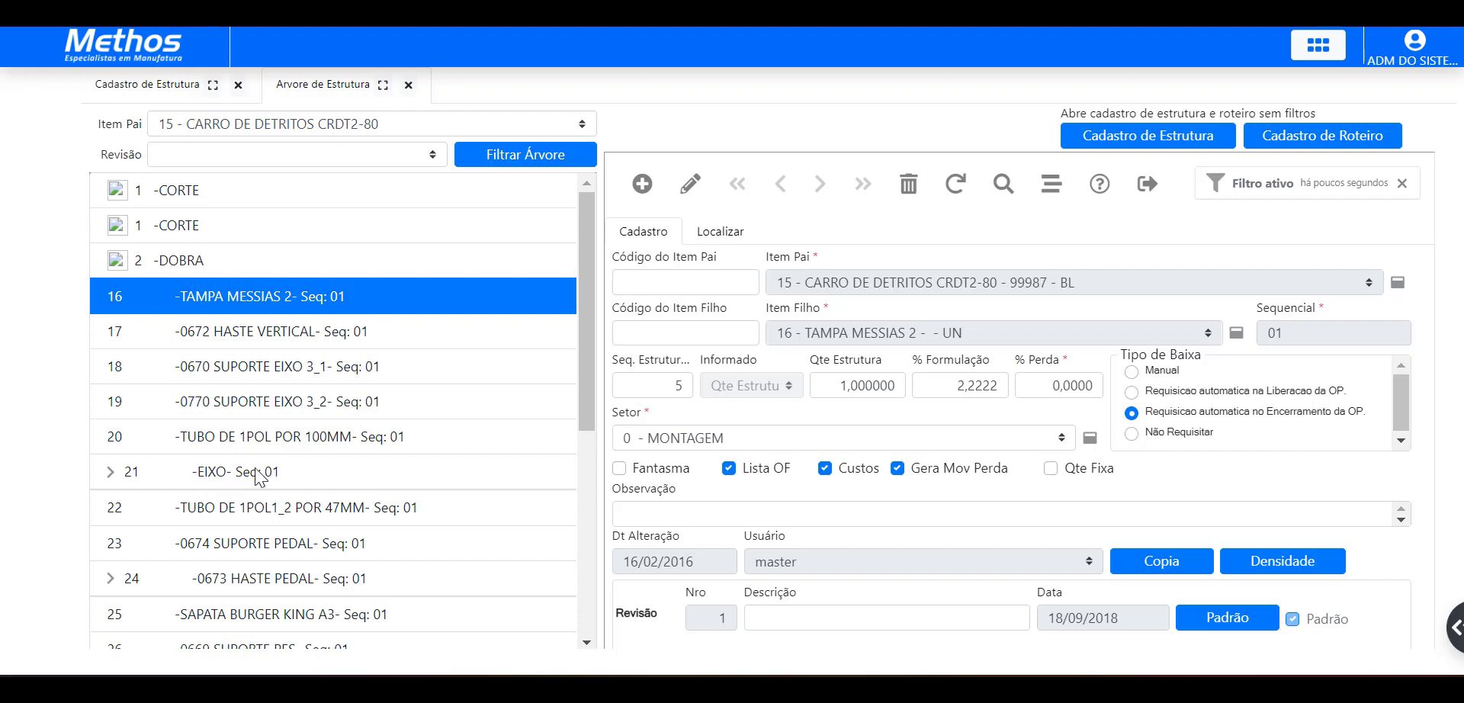
pyautogui.click(116, 477)
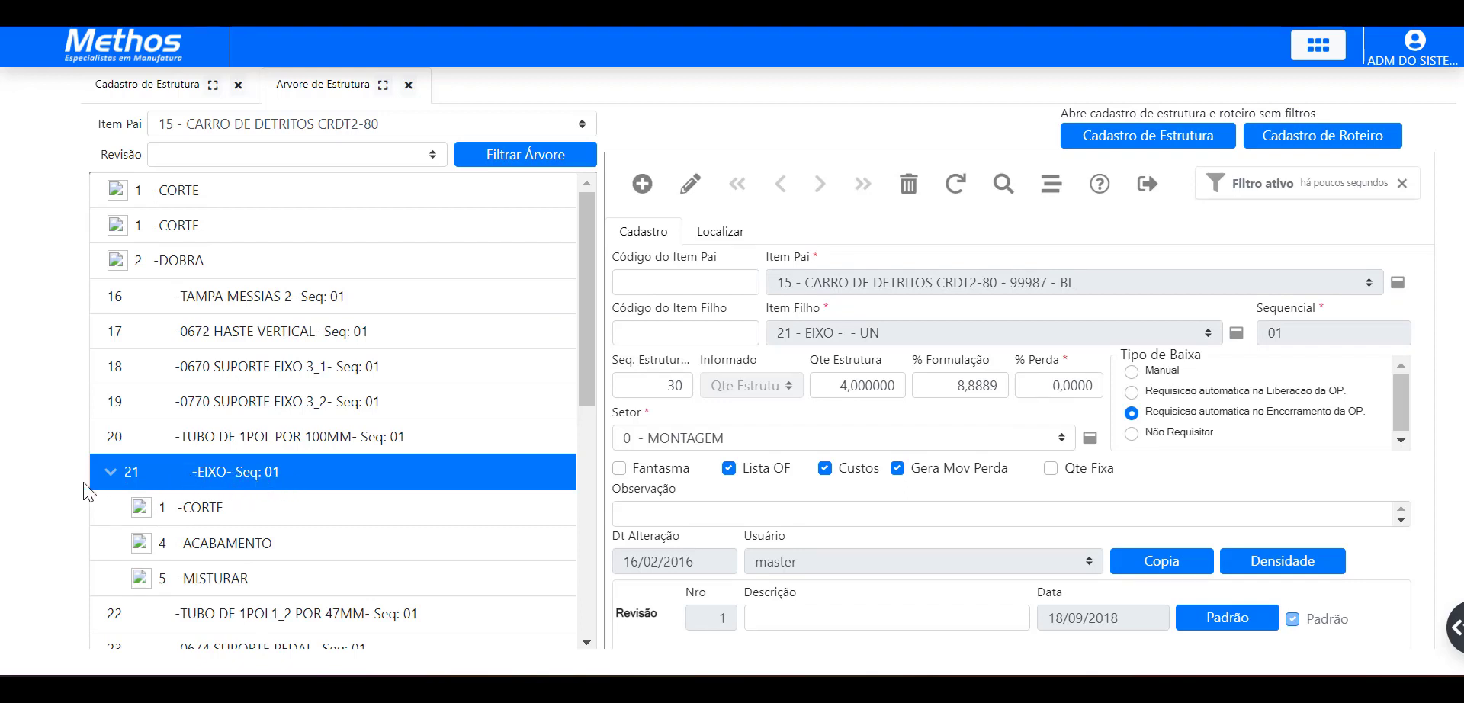
# Step: Look over the components below EIXO in the structure tree and collapse the EIXO branch
pyautogui.scroll(-3, 272, 548)
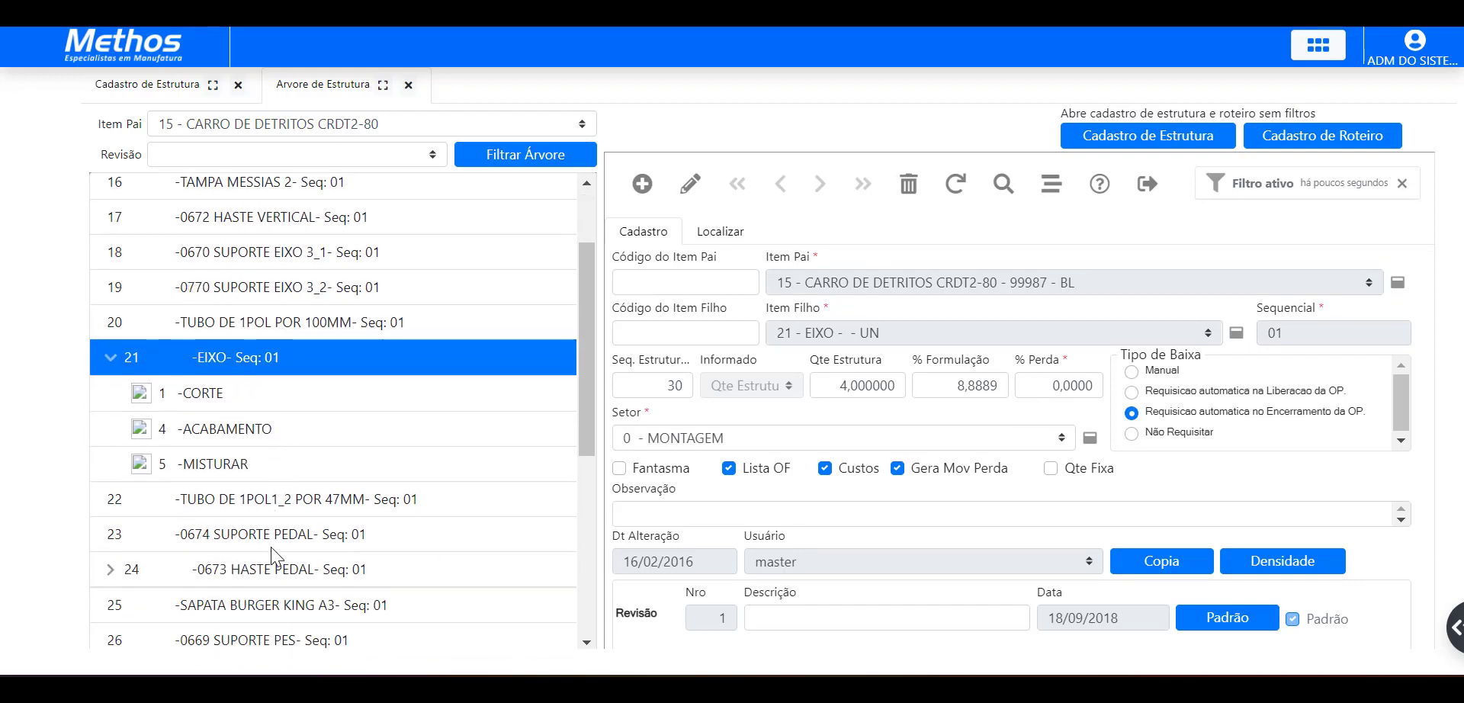
pyautogui.click(115, 360)
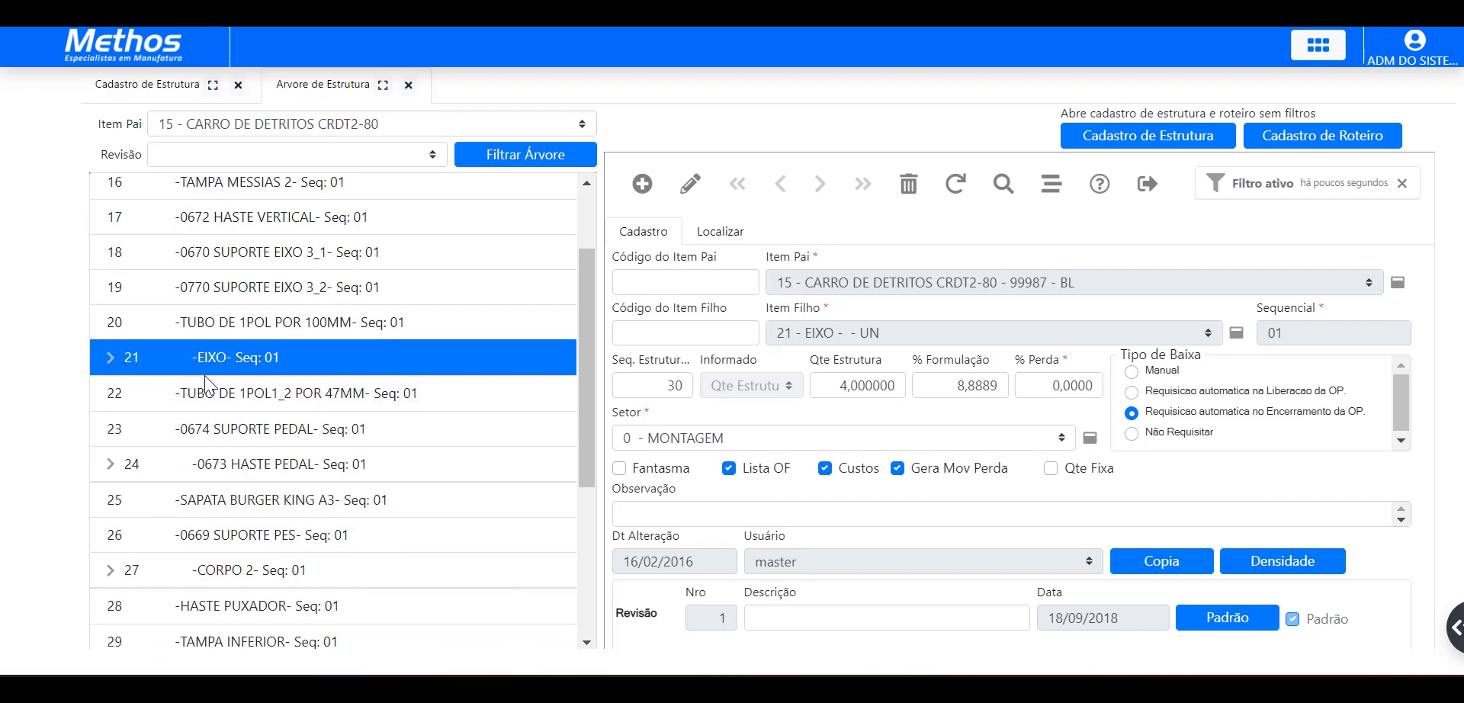
pyautogui.scroll(3, 257, 368)
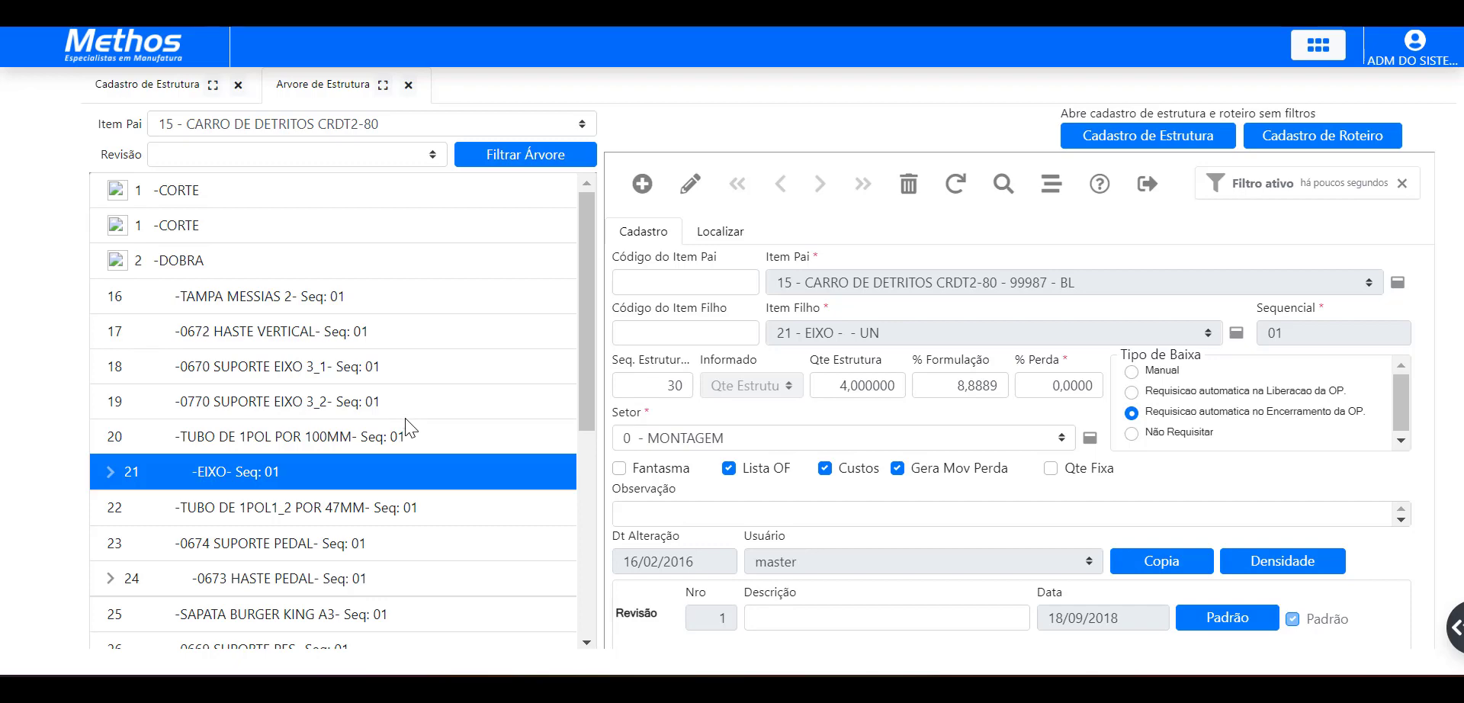
# Step: Expand the 0673 HASTE PEDAL component to examine its operation and child item, and collapse its branch again
pyautogui.scroll(-3, 404, 415)
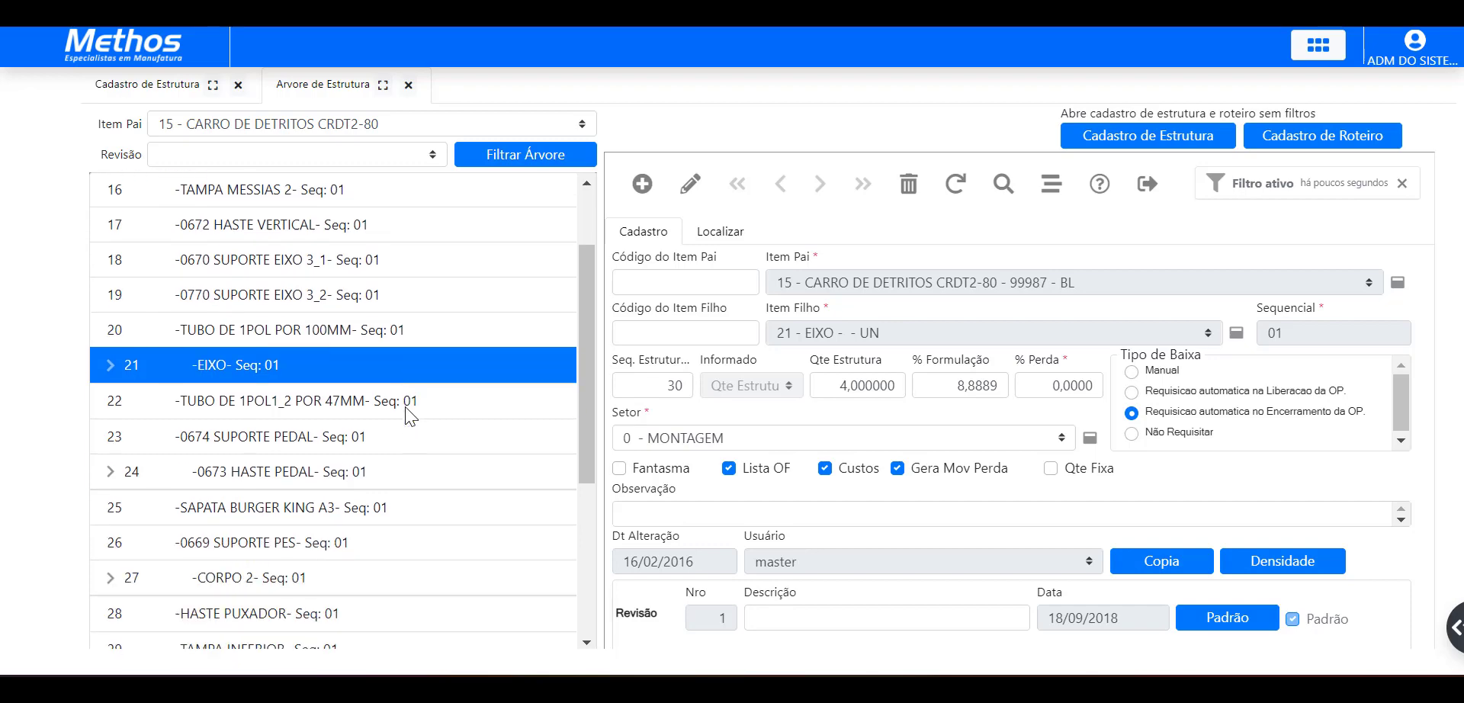
pyautogui.click(116, 465)
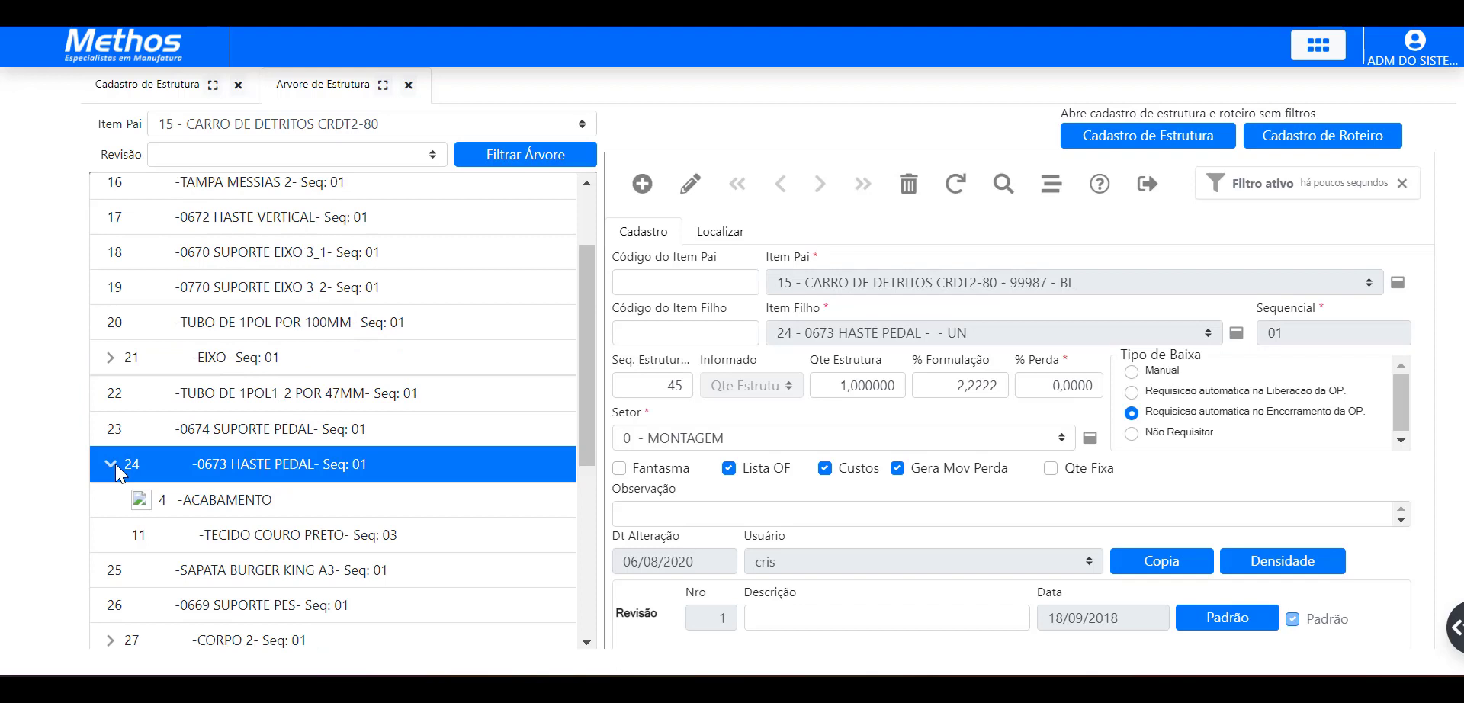
pyautogui.click(116, 465)
pyautogui.click(111, 464)
pyautogui.click(112, 467)
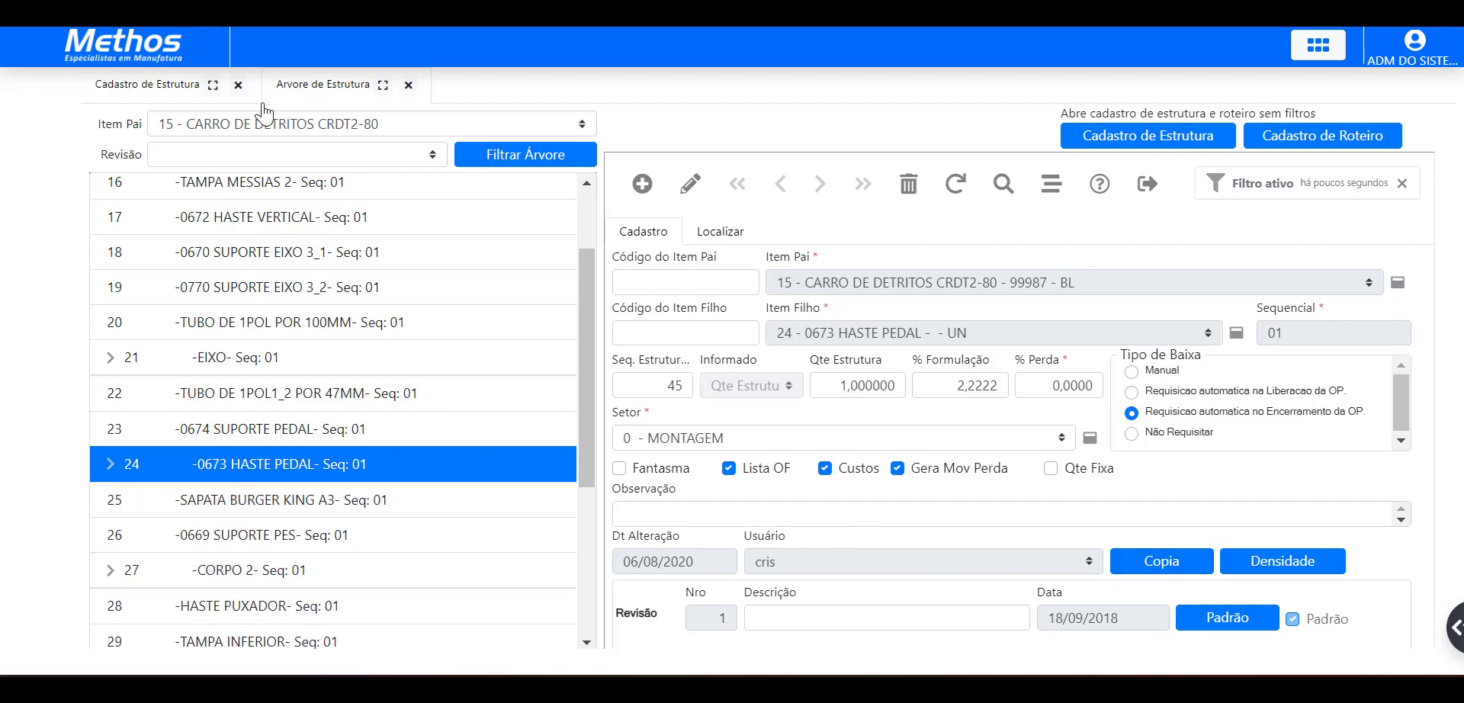
pyautogui.moveTo(27, 430)
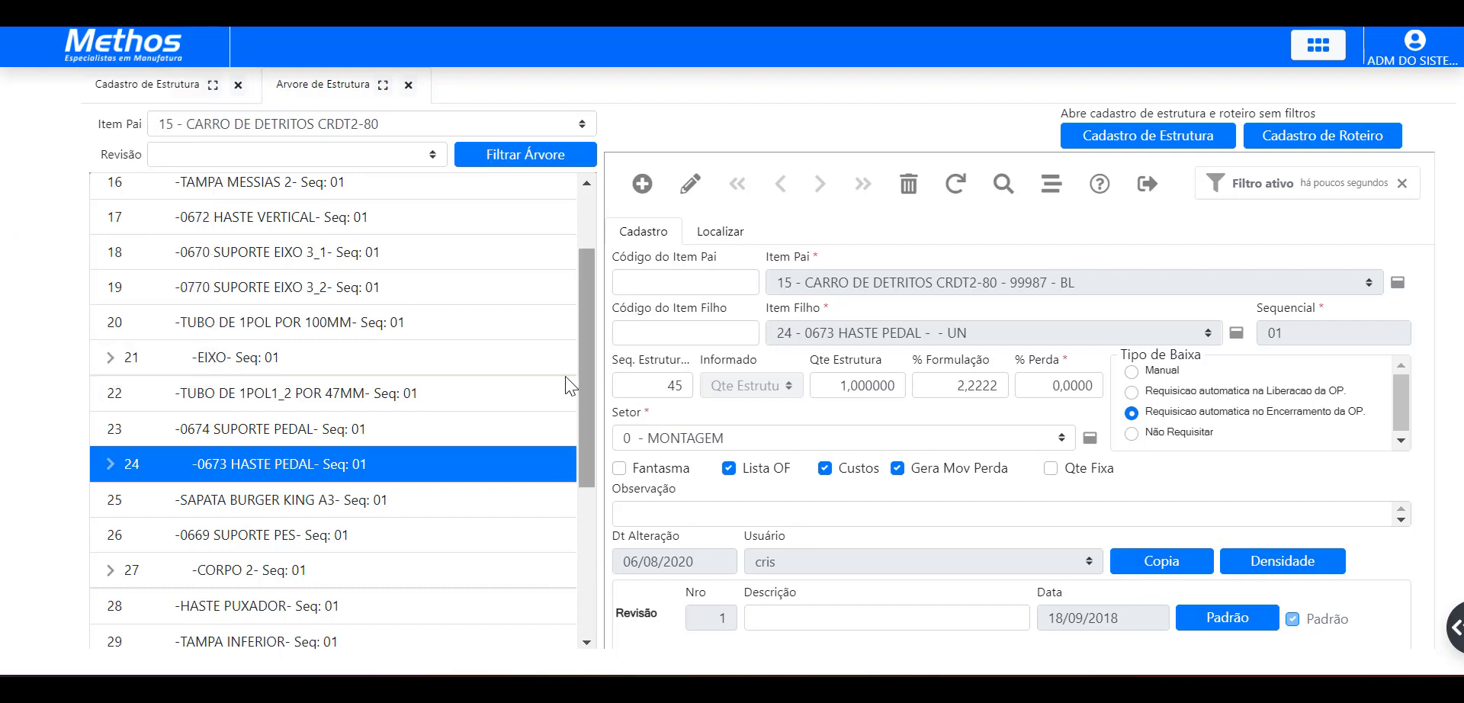